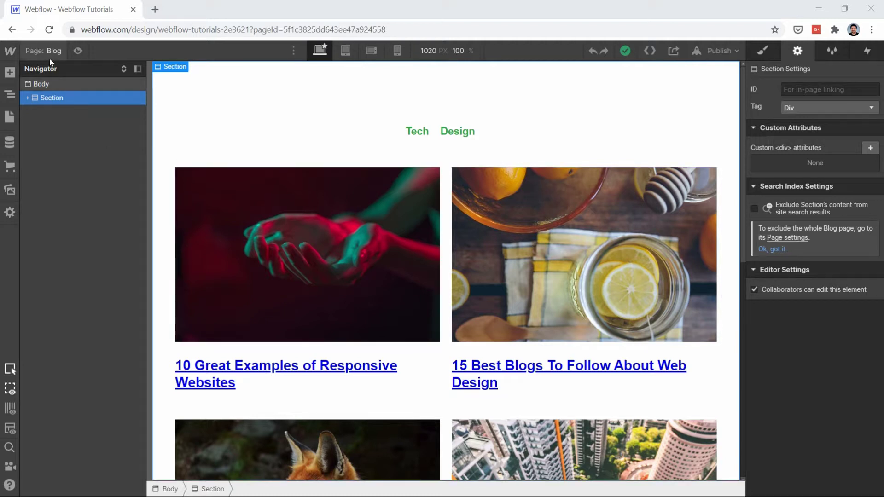
- Bring up the Pages panel listing the site's static, utility and CMS template pages
left_click(51, 97)
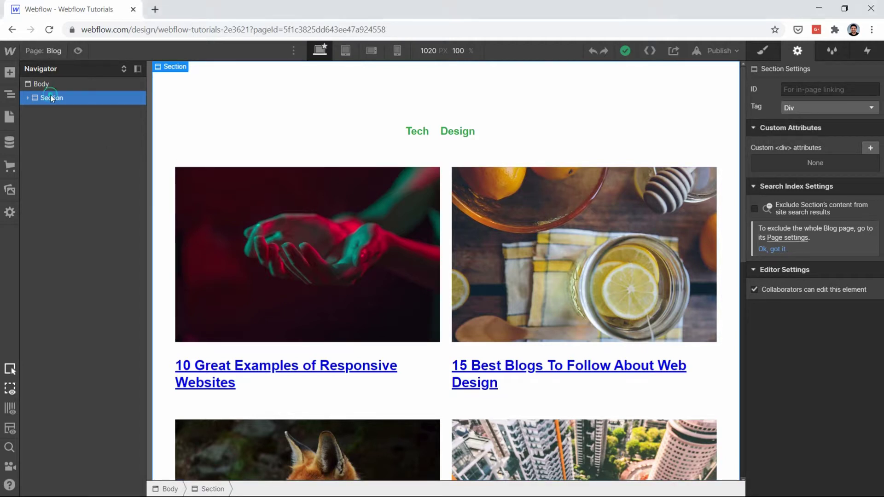
left_click(54, 52)
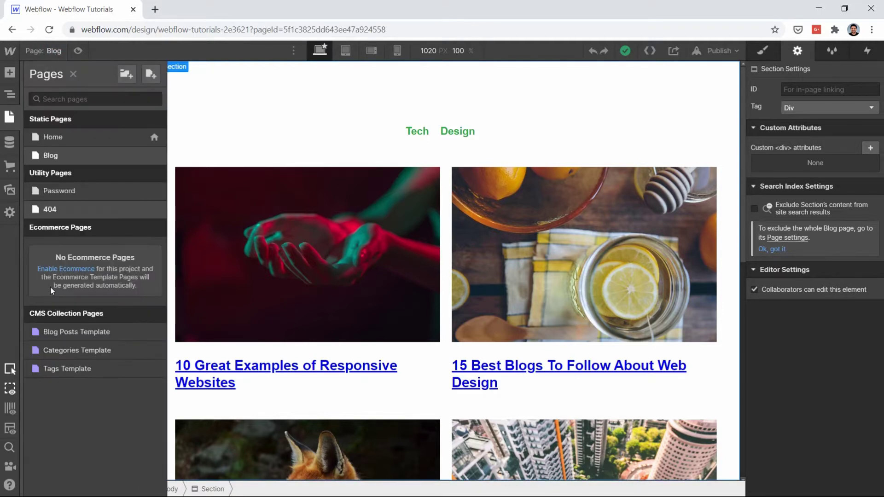
- Open the Blog Posts Template and delete the Categories collection list inside Section > Container
left_click(76, 333)
left_click(49, 87)
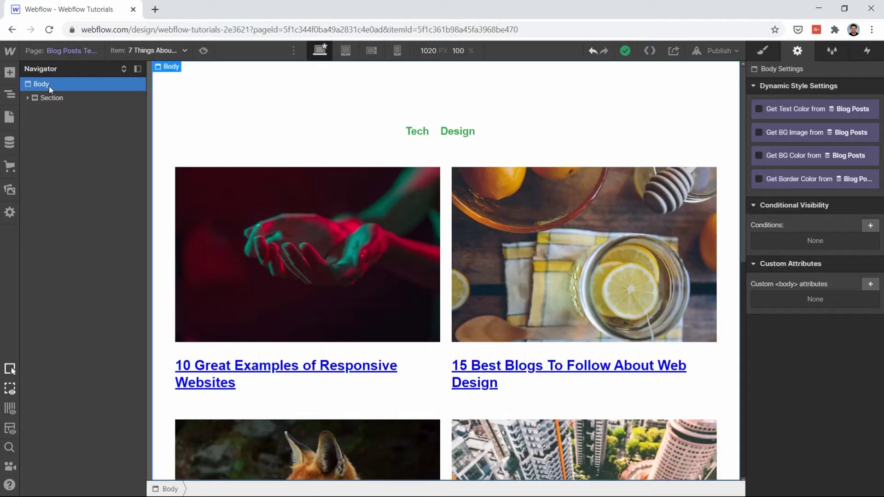
left_click(70, 101)
left_click(28, 98)
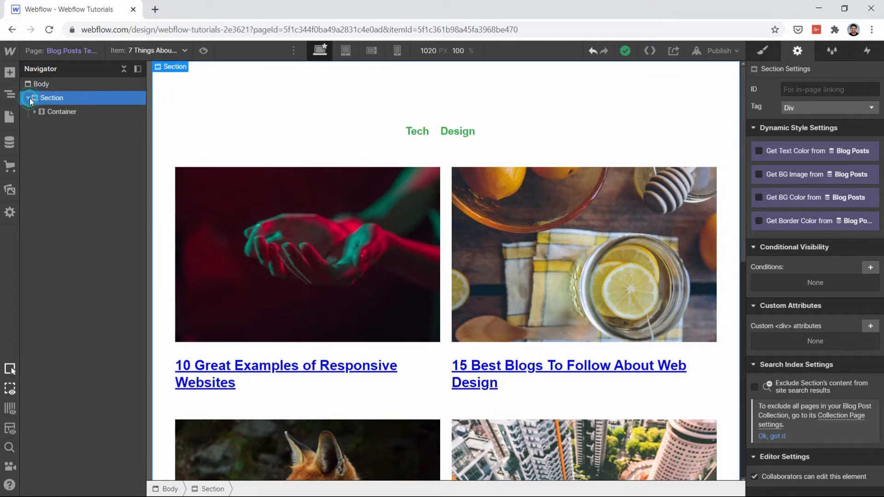
left_click(33, 110)
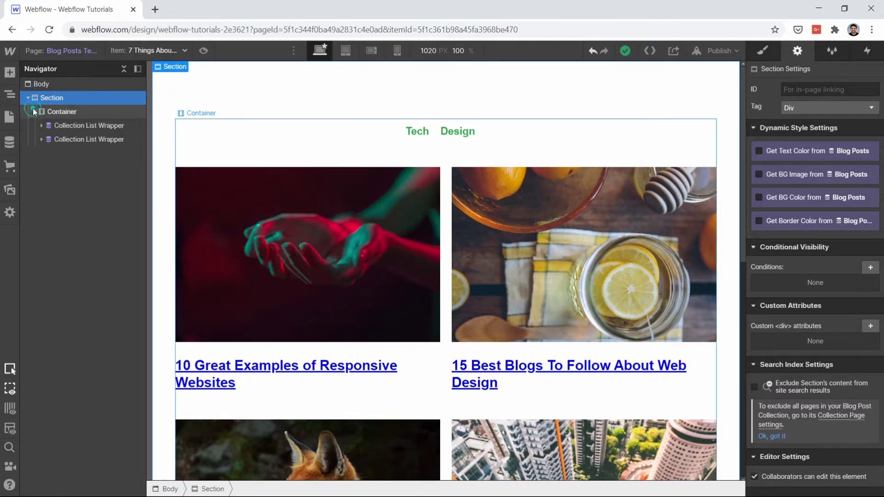
left_click(82, 129)
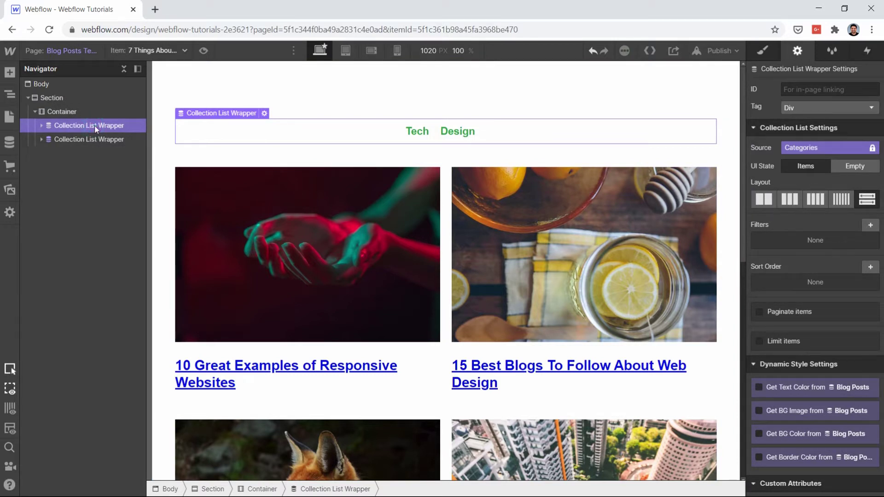
key("Delete")
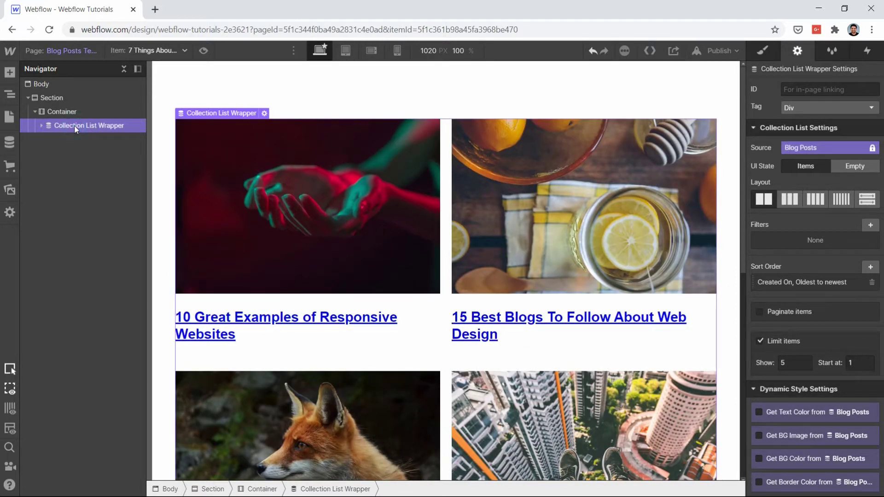
left_click(41, 125)
left_click(41, 125)
- Move the post card's image out of the Link Block above the blog posts list
left_click(214, 341)
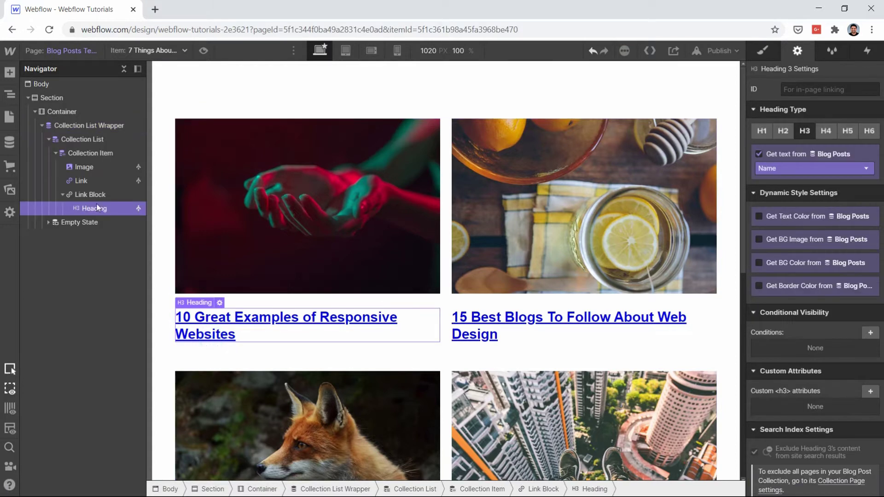
left_click(62, 195)
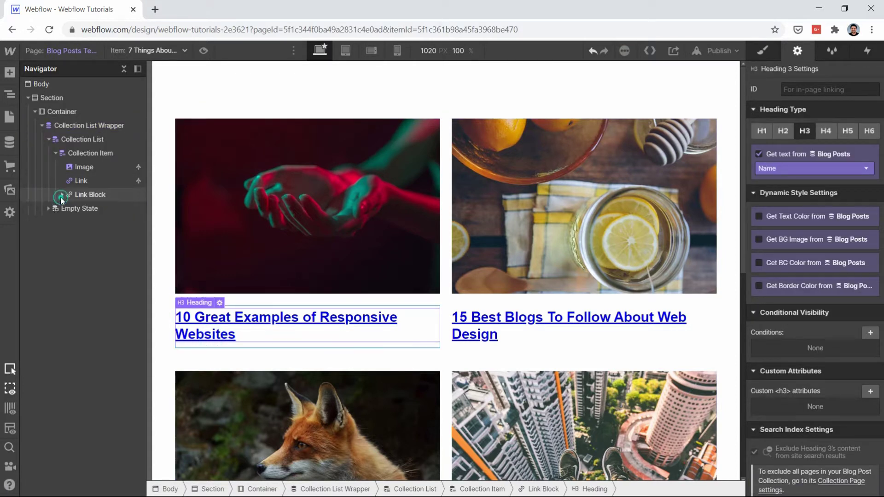
left_click(80, 176)
left_click(88, 166)
left_click_drag(98, 167, 70, 121)
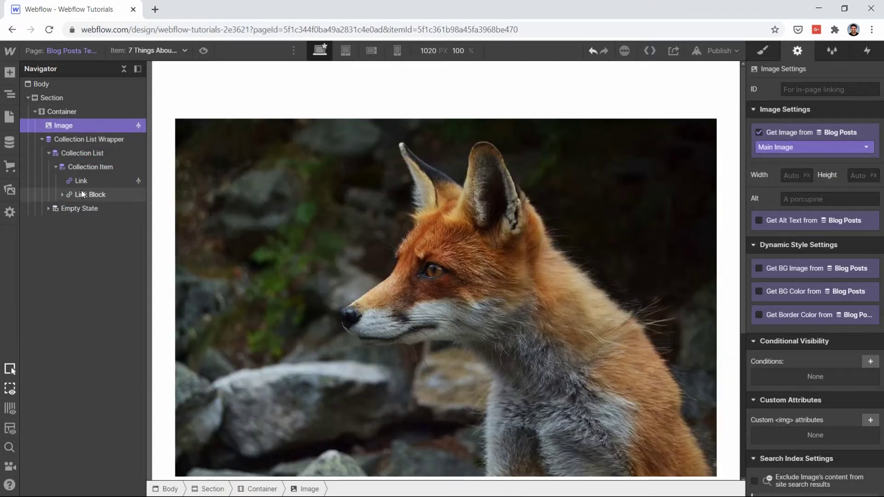
left_click(63, 194)
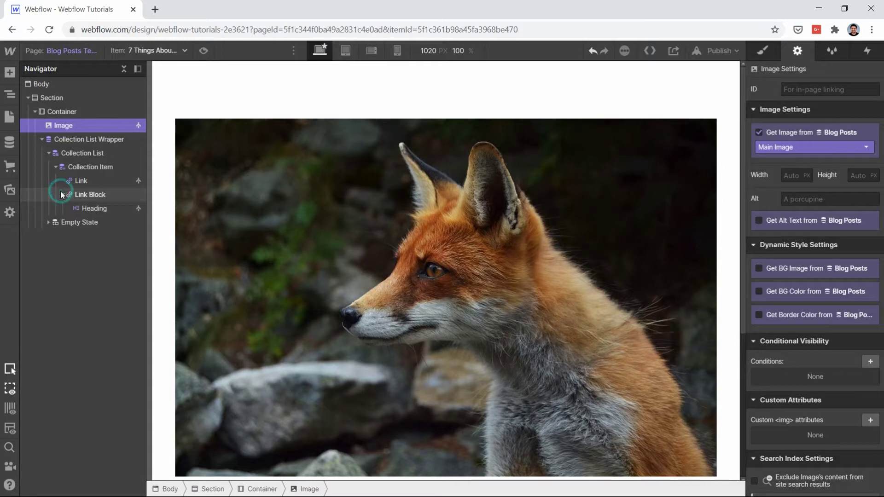
left_click(99, 209)
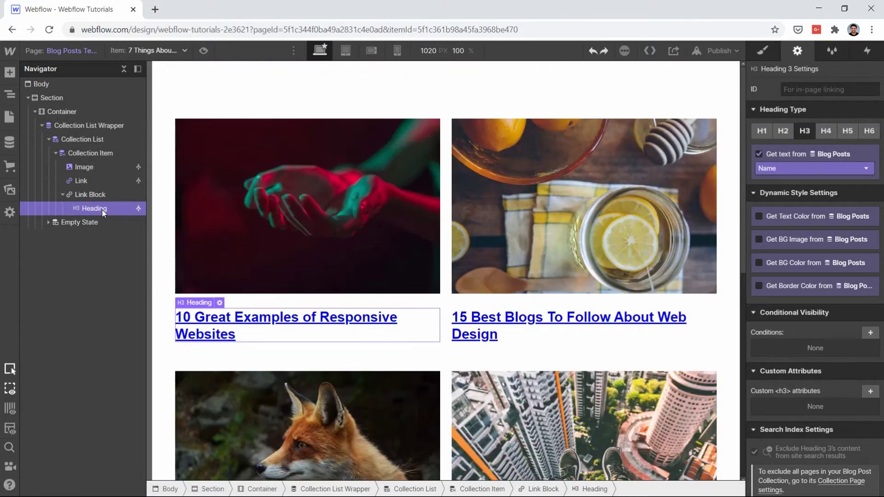
left_click(42, 126)
- Duplicate the blog posts list and drag its Heading and Image directly into the Container
left_click(65, 126)
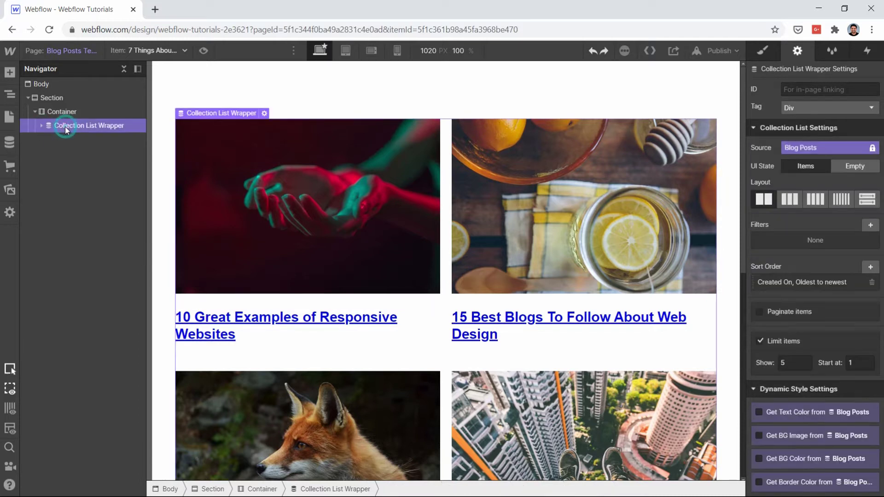
key("ctrl+c")
key("ctrl+v")
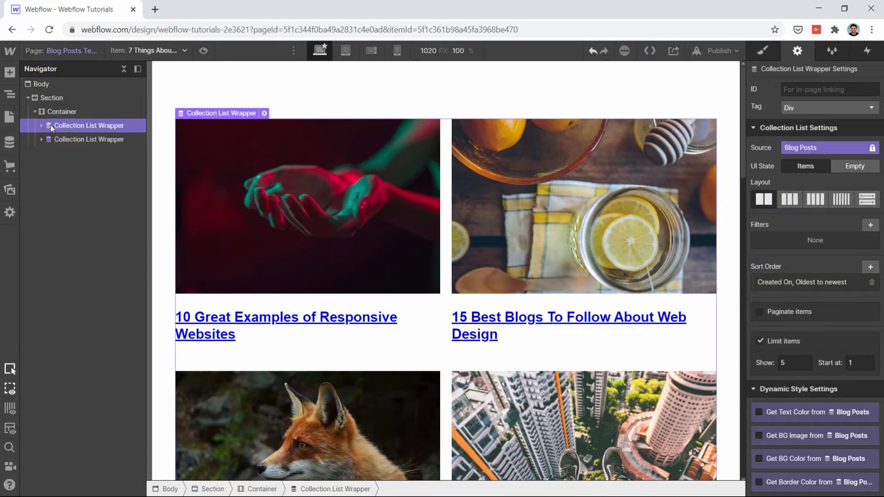
left_click(40, 126)
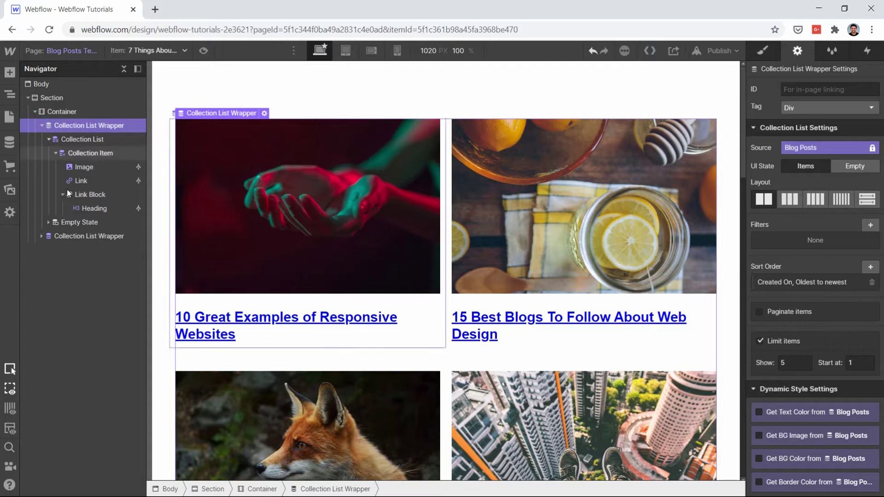
left_click(79, 169)
left_click_drag(80, 174, 82, 125)
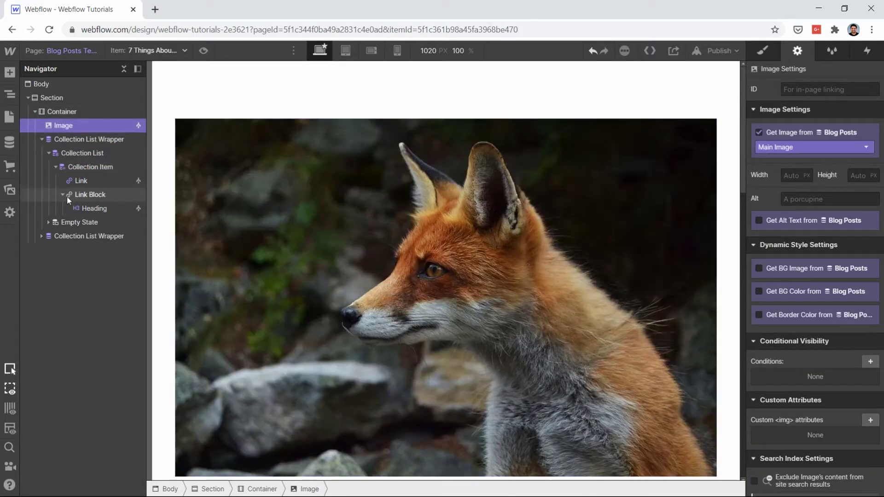
left_click(97, 207)
left_click_drag(97, 207, 76, 123)
left_click(76, 153)
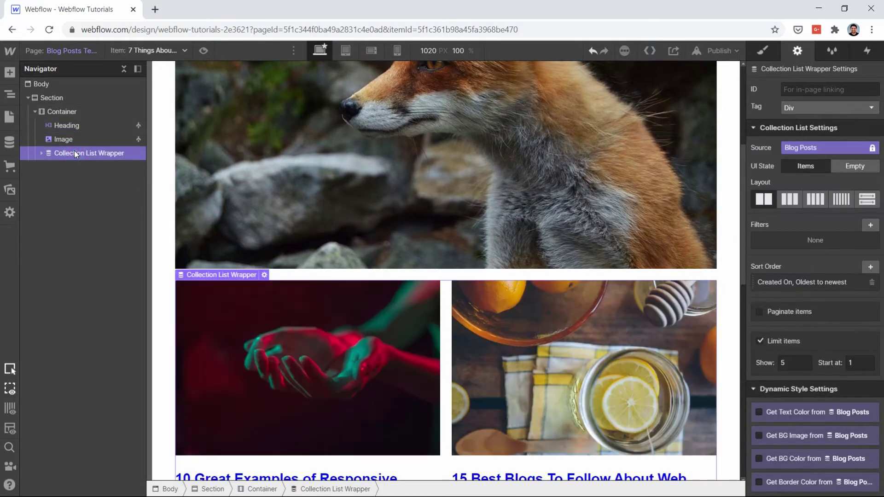
- Change the blog posts list's Limit items Show value from 5 to 2
scroll(378, 280, "down", 10)
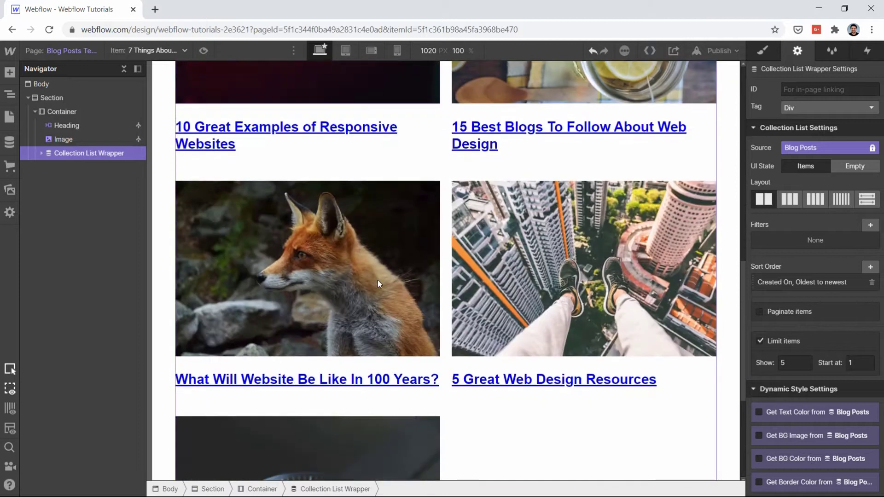
scroll(379, 284, "up", 8)
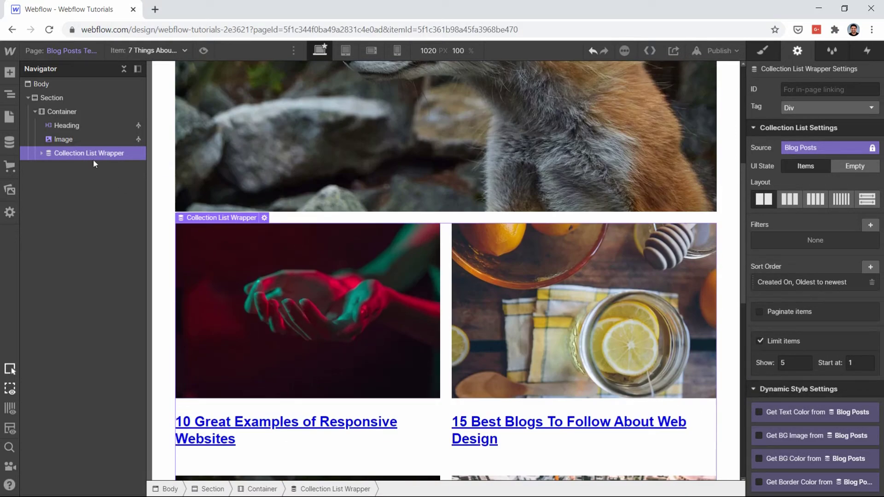
double_click(792, 363)
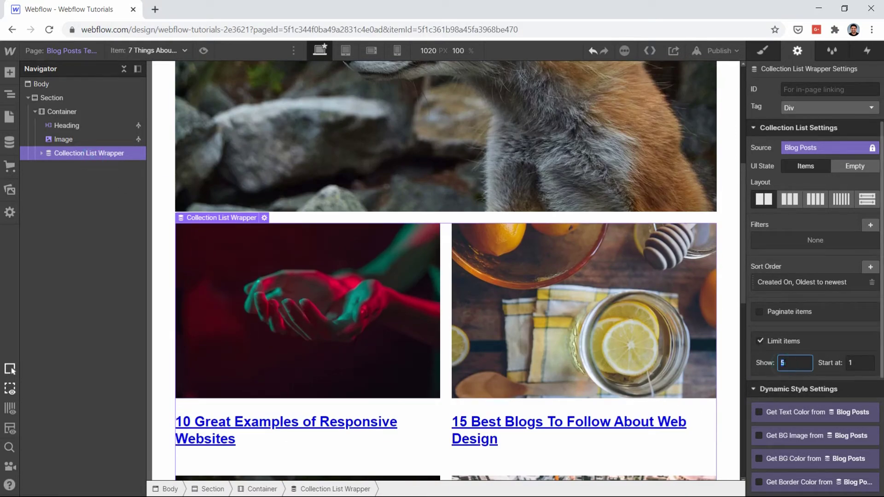
type("2")
scroll(457, 352, "down", 2)
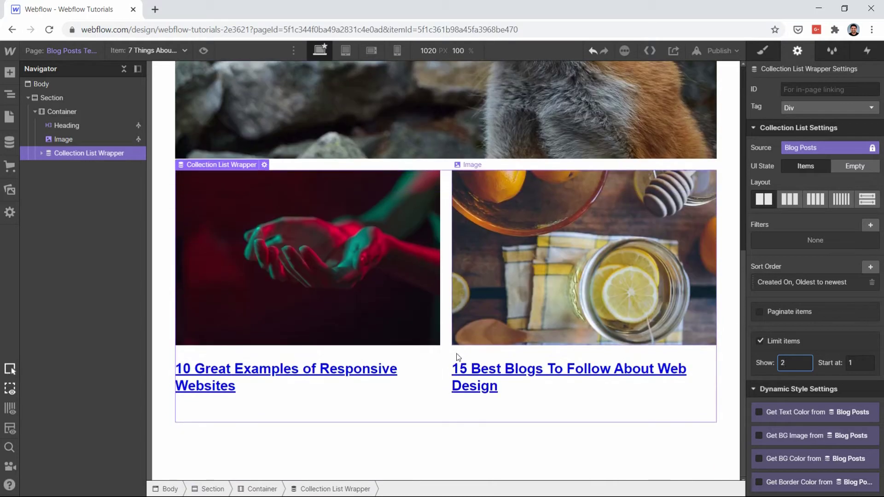
scroll(456, 353, "up", 1)
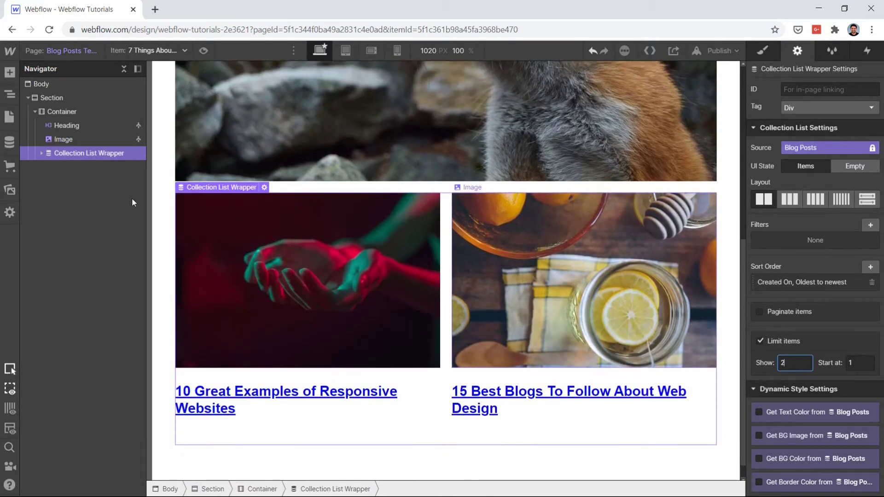
left_click(71, 153)
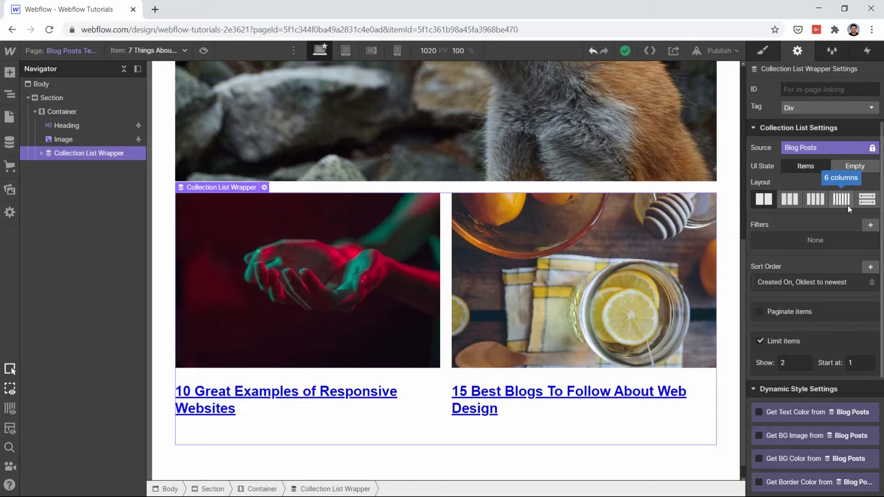
scroll(507, 128, "up", 2)
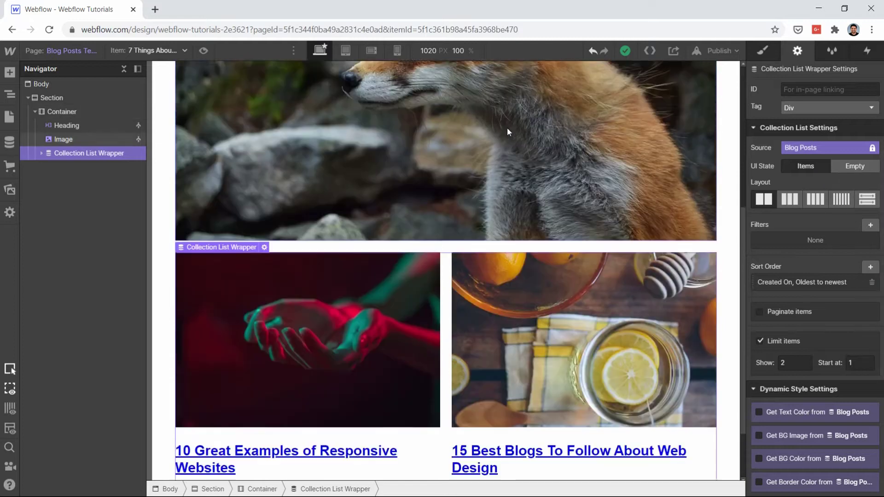
scroll(464, 313, "down", 3)
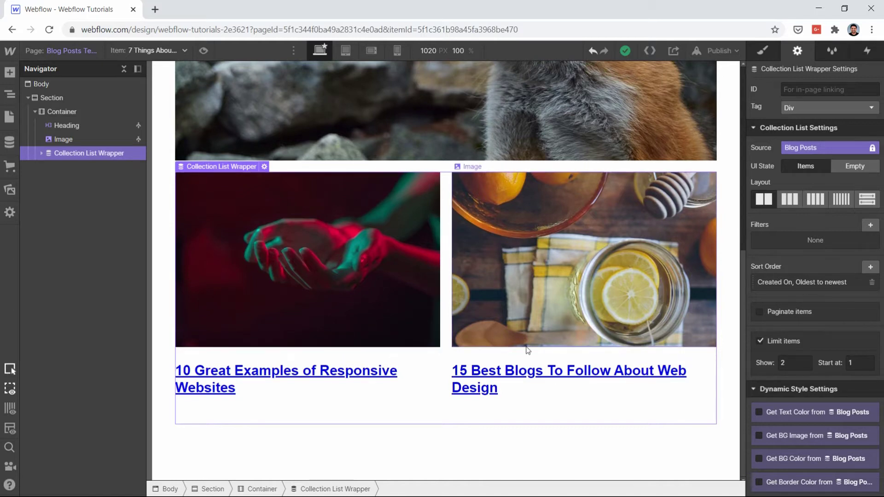
left_click(870, 225)
left_click(803, 265)
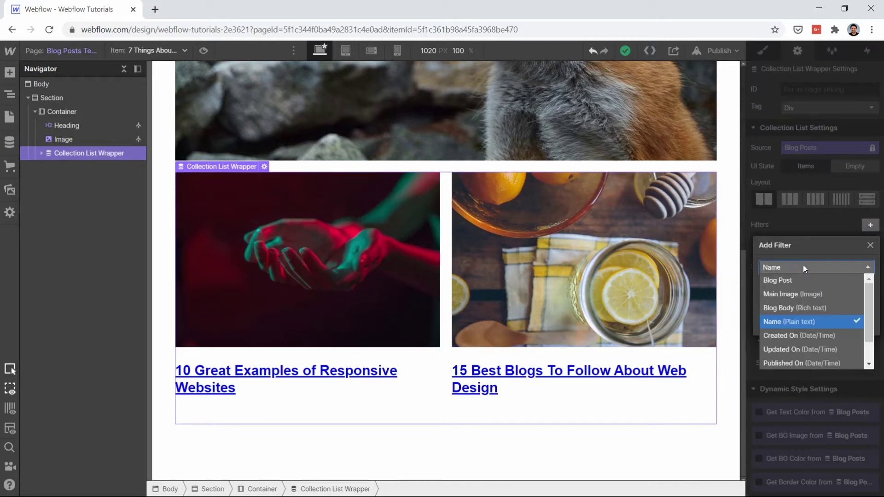
left_click(793, 279)
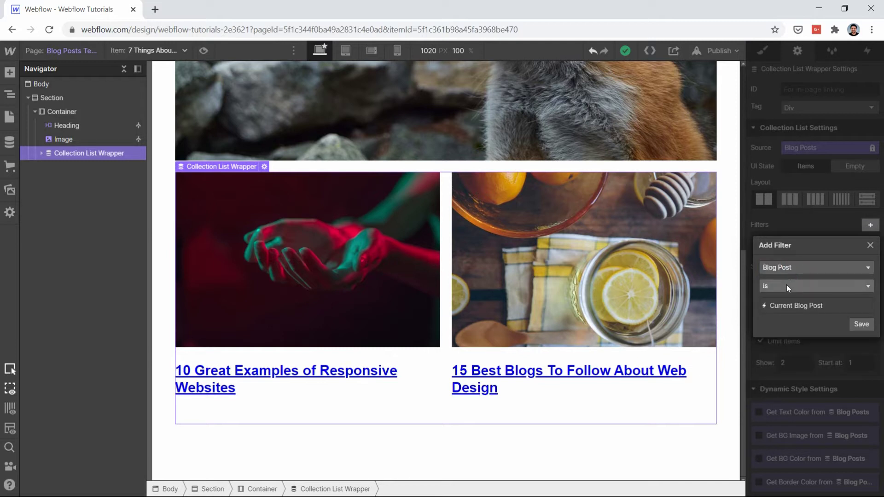
left_click(787, 286)
left_click(778, 312)
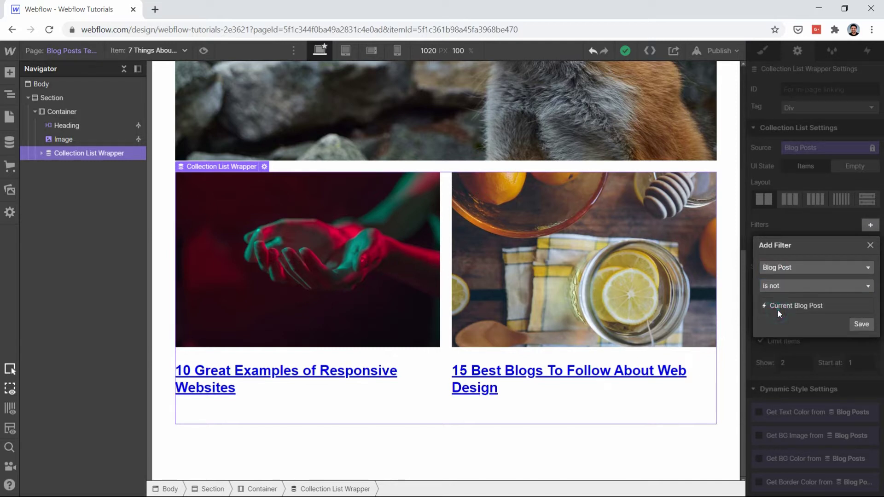
left_click(860, 324)
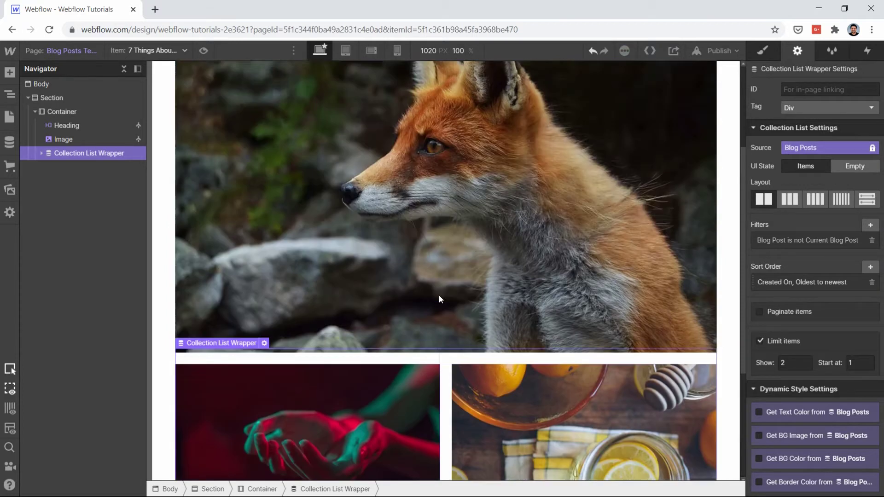
scroll(440, 298, "down", 1)
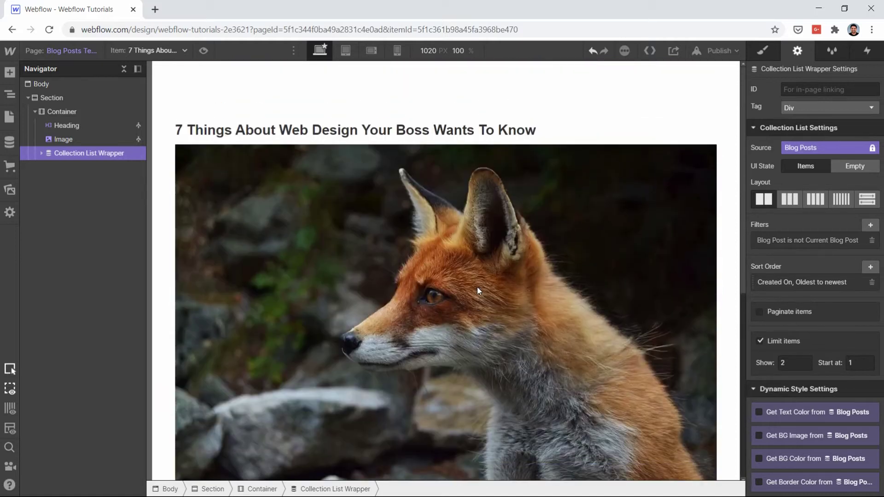
- Change the post title heading from H3 to H1
left_click(70, 124)
left_click(220, 117)
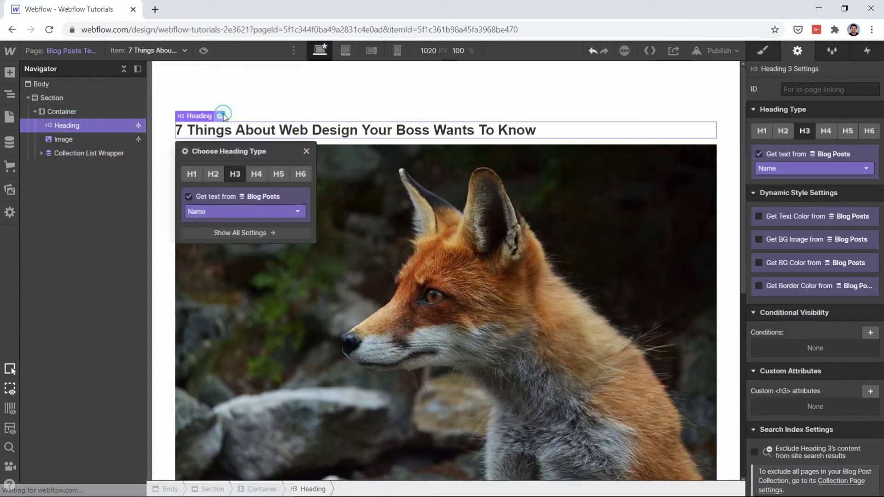
left_click(187, 174)
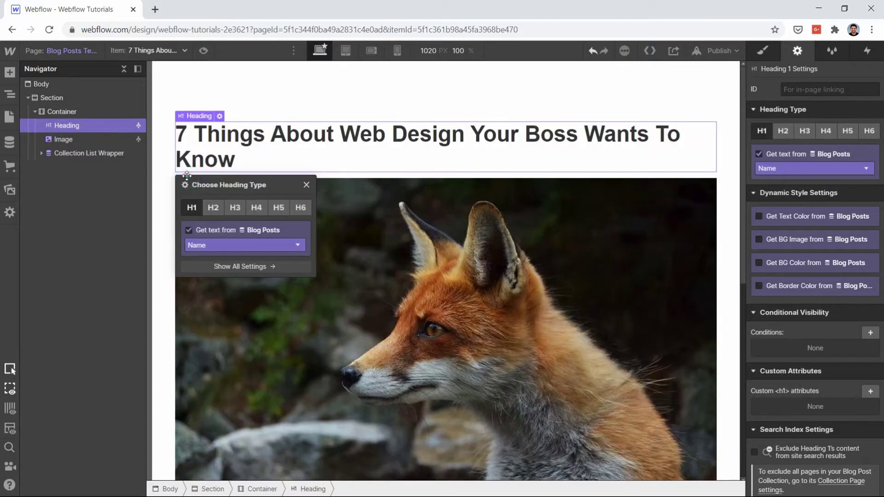
- Select the post's fox main image on the template
left_click(323, 96)
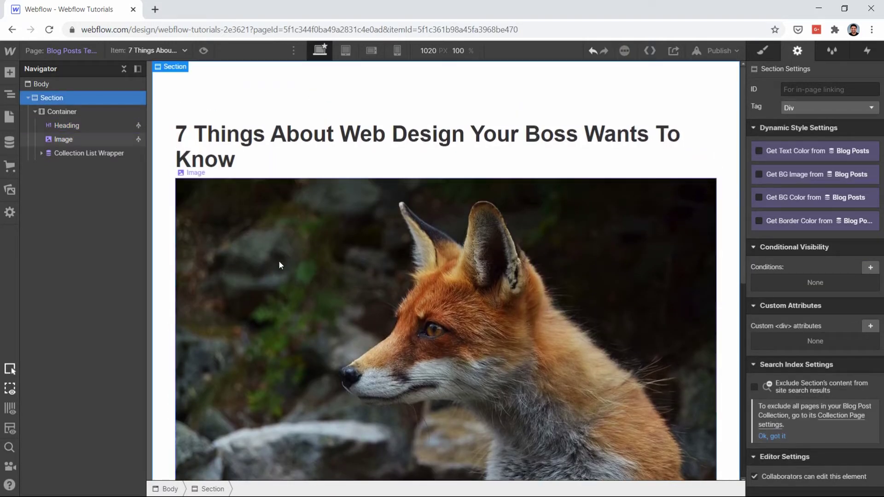
left_click(278, 261)
scroll(280, 265, "down", 7)
scroll(279, 264, "up", 7)
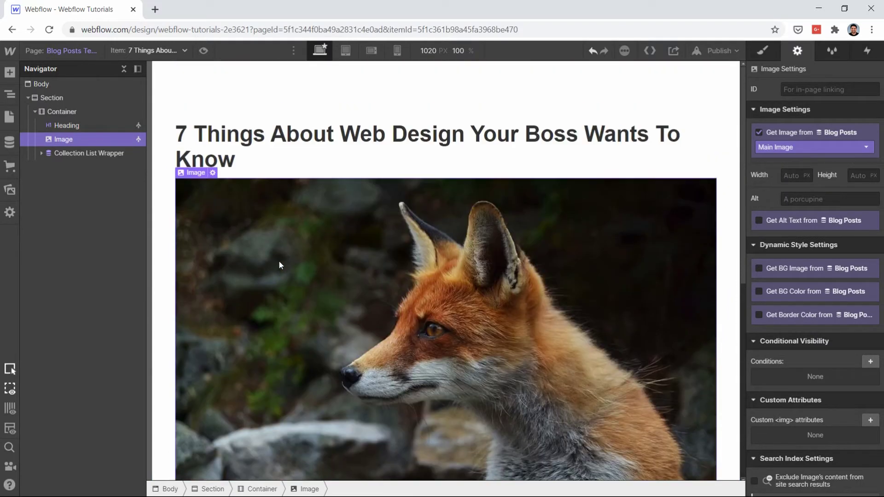
scroll(279, 265, "down", 7)
scroll(280, 265, "up", 7)
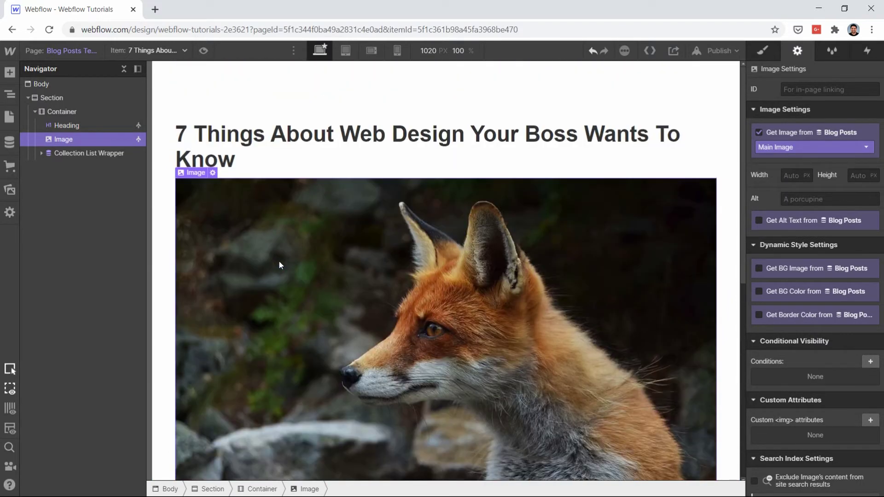
- Insert a Rich Text block below the image that pulls the Blog Body field
left_click(332, 271)
key("ctrl+e")
type("rich")
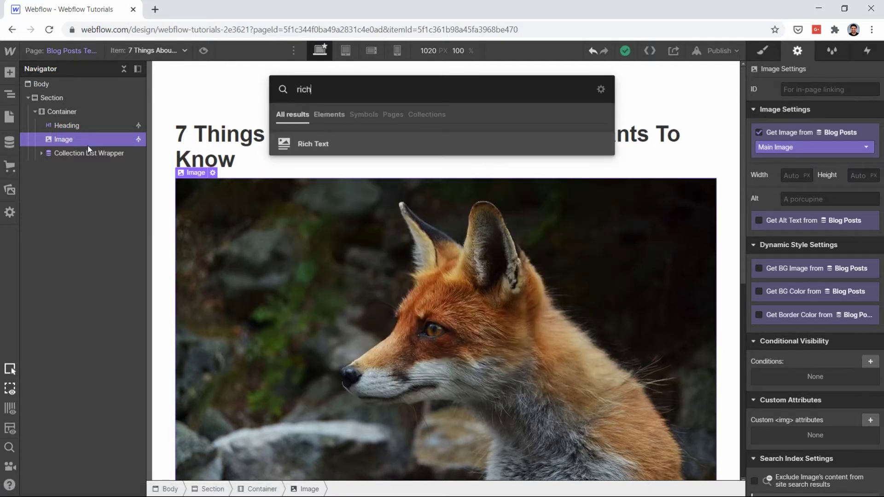
key("Return")
left_click(205, 237)
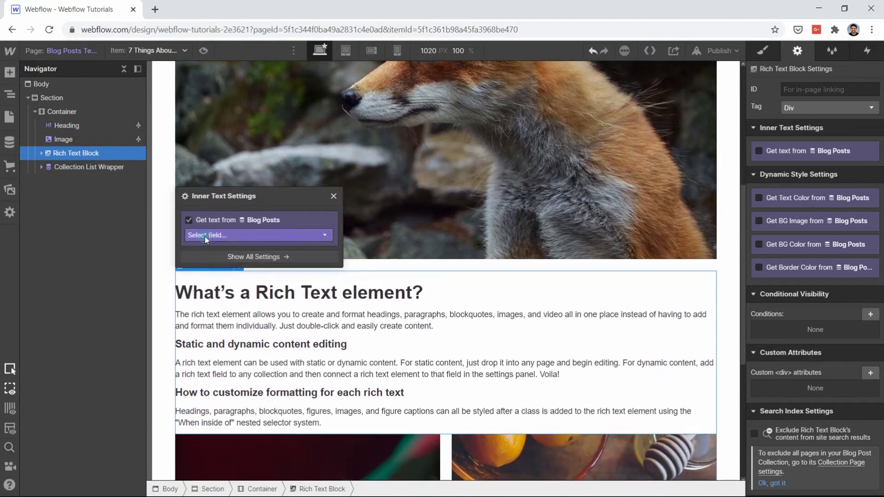
left_click(207, 236)
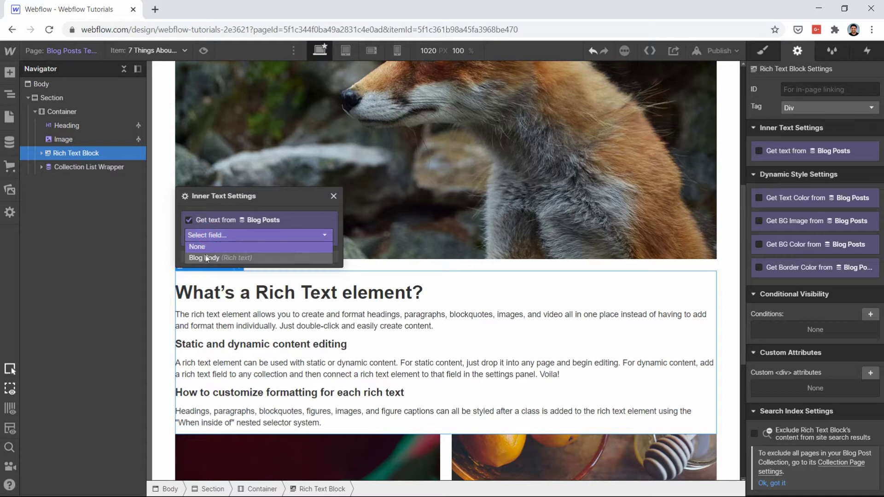
left_click(206, 258)
scroll(487, 299, "down", 5)
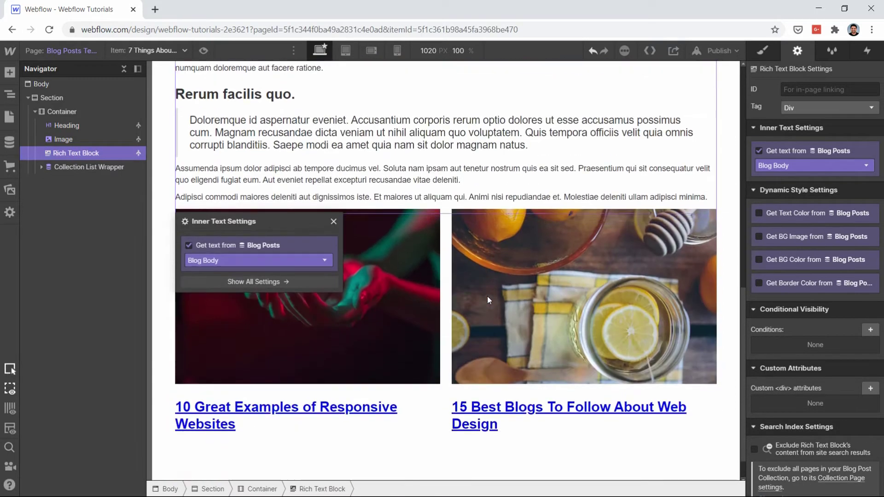
scroll(488, 297, "up", 5)
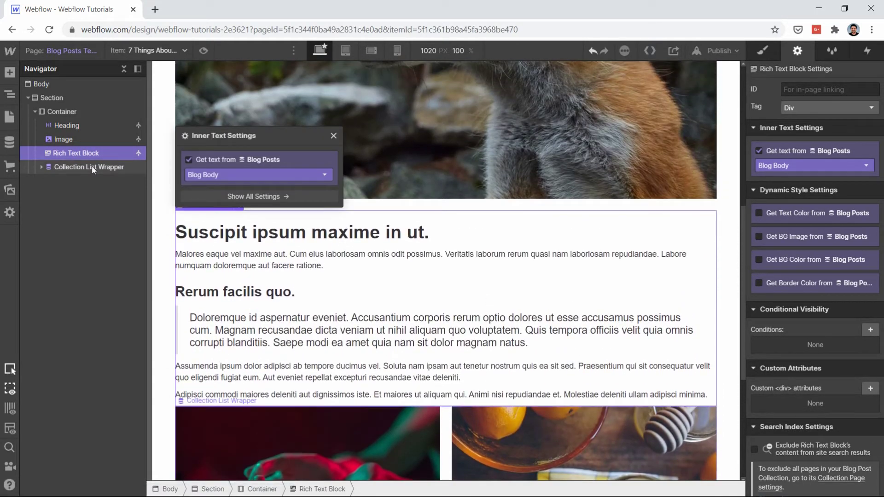
- Give the related-posts collection list a 60 px top margin
left_click(92, 168)
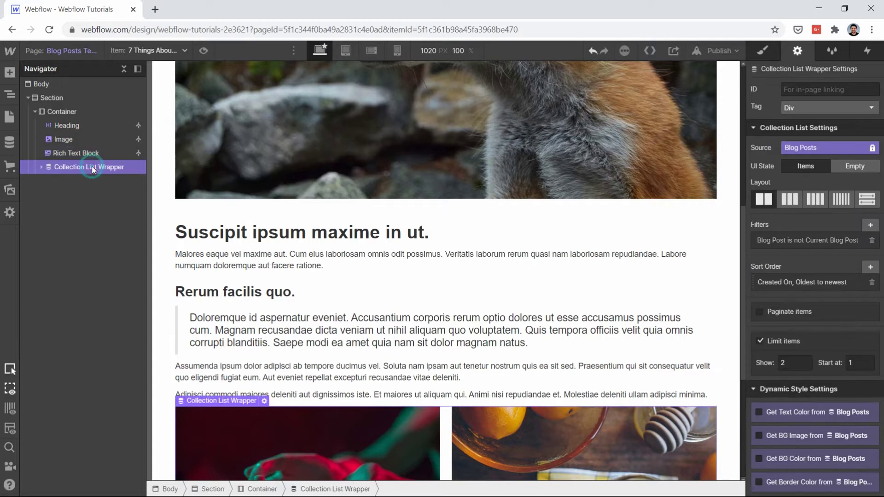
left_click(764, 52)
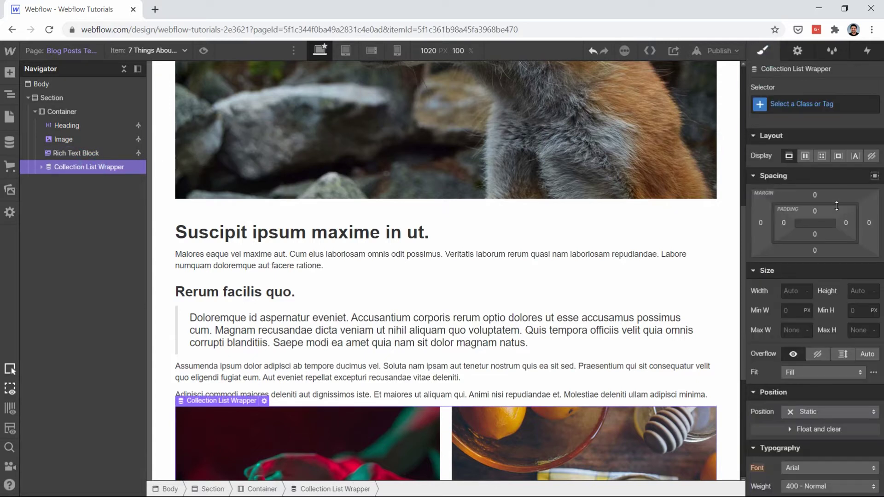
left_click(816, 194)
left_click(796, 249)
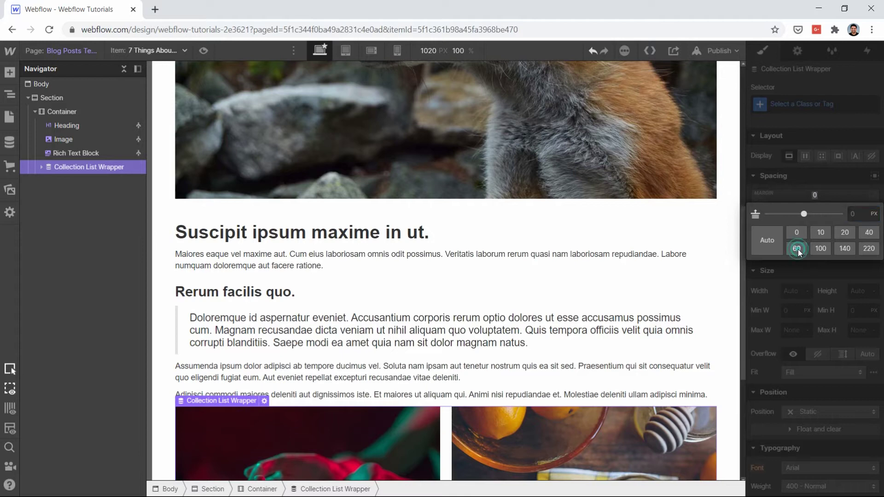
left_click(466, 247)
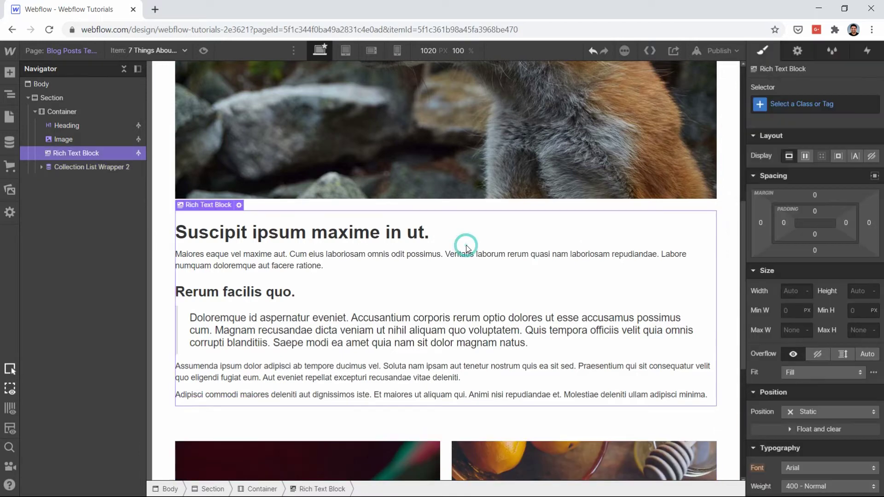
scroll(467, 247, "down", 5)
scroll(466, 247, "up", 4)
scroll(466, 248, "up", 8)
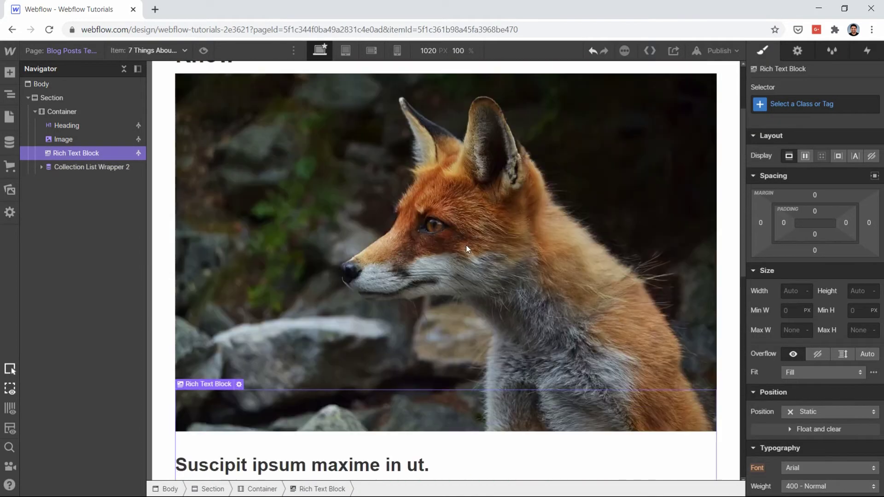
scroll(466, 247, "down", 5)
scroll(468, 249, "down", 6)
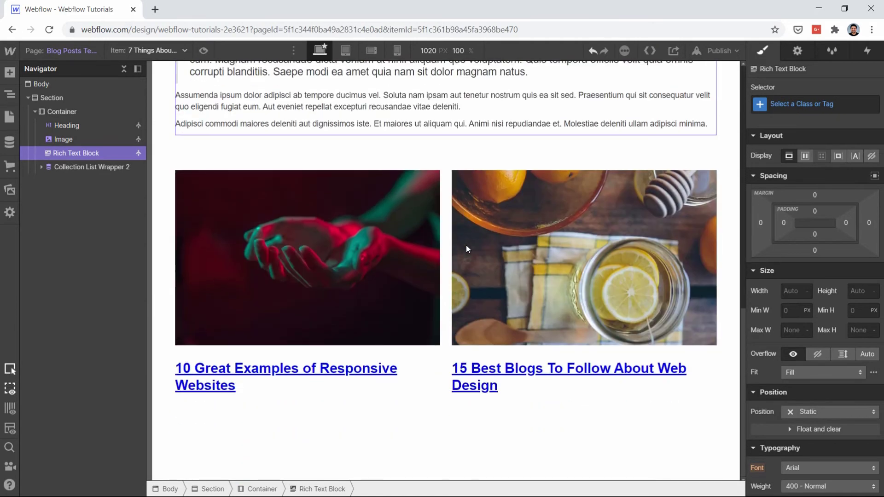
scroll(468, 248, "up", 6)
scroll(467, 249, "up", 2)
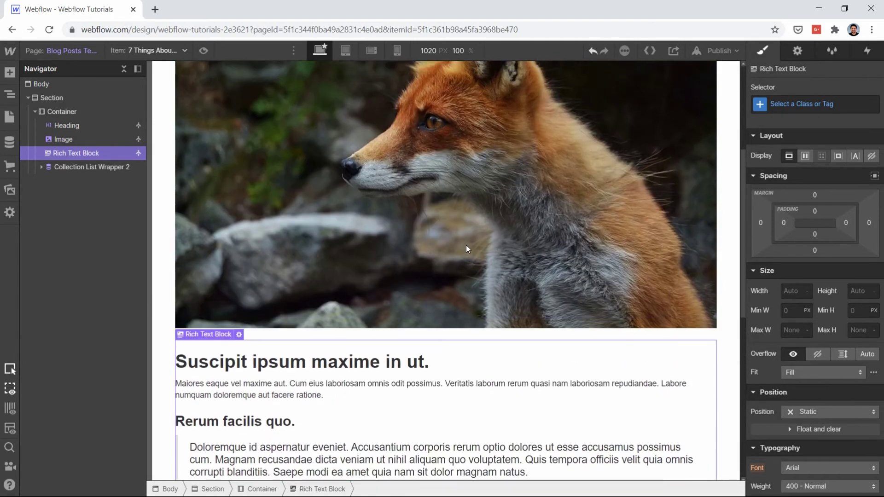
scroll(467, 249, "down", 6)
scroll(467, 249, "up", 2)
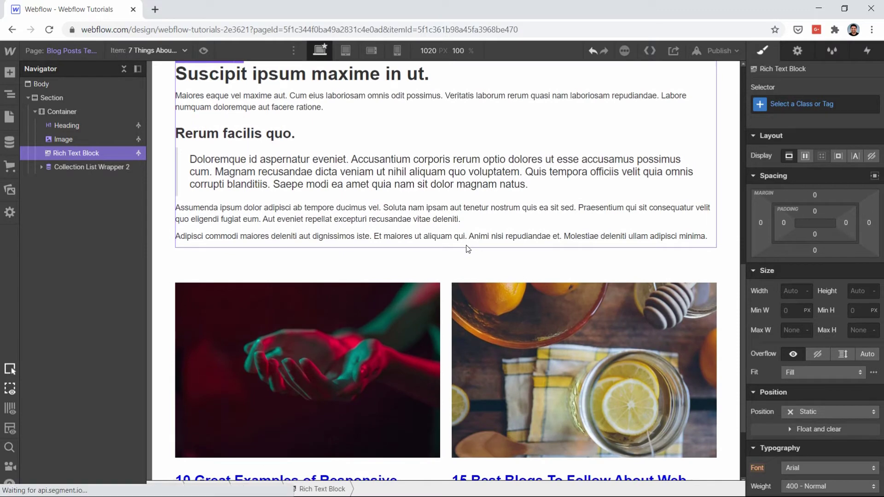
scroll(468, 248, "down", 4)
scroll(468, 249, "up", 5)
scroll(467, 249, "up", 7)
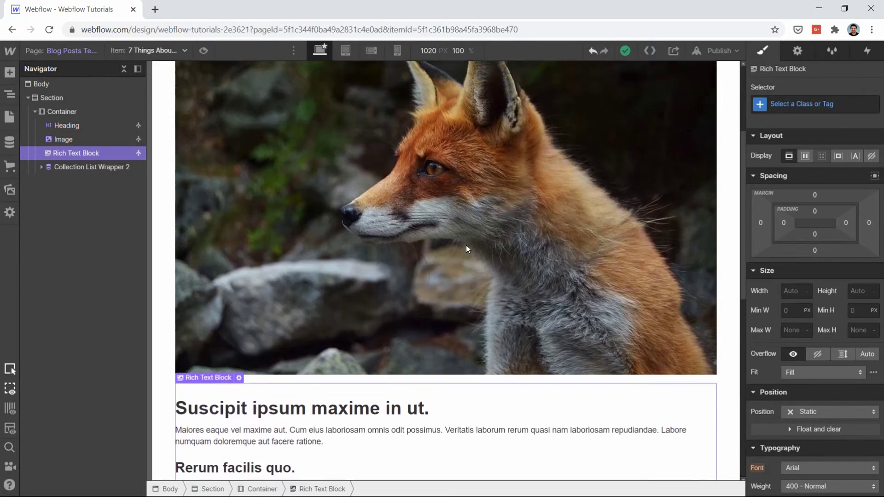
scroll(468, 249, "down", 9)
scroll(467, 249, "down", 2)
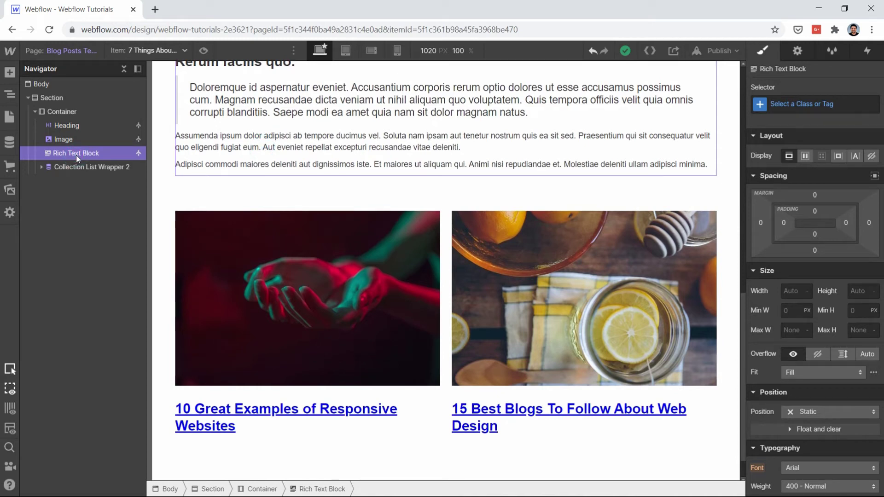
- Insert a new collection list below the post body, sourced from the post's Tags
key("ctrl+e")
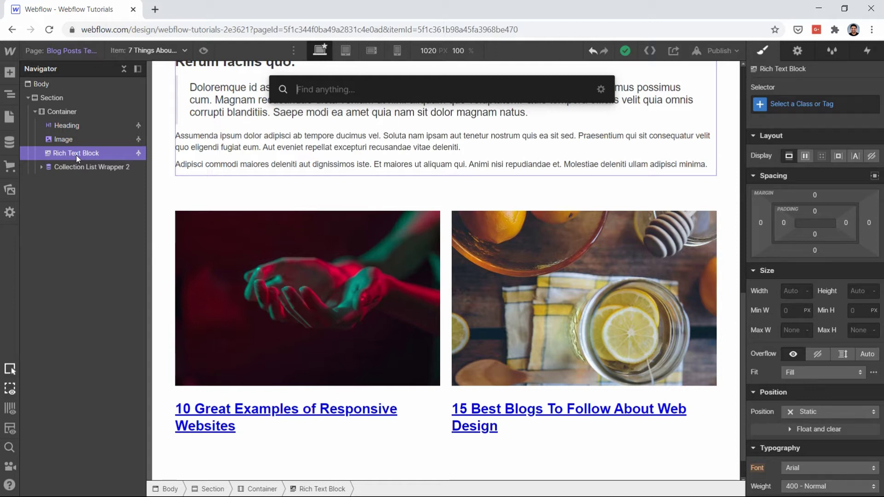
type("coll")
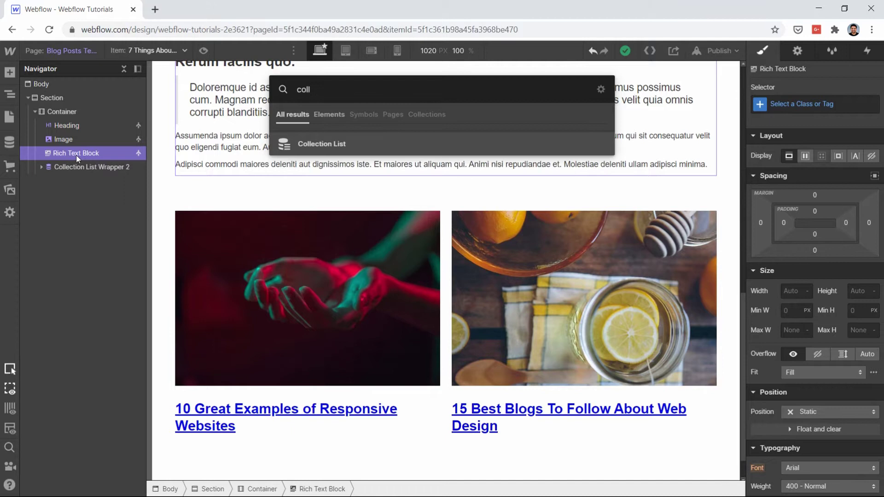
key("Return")
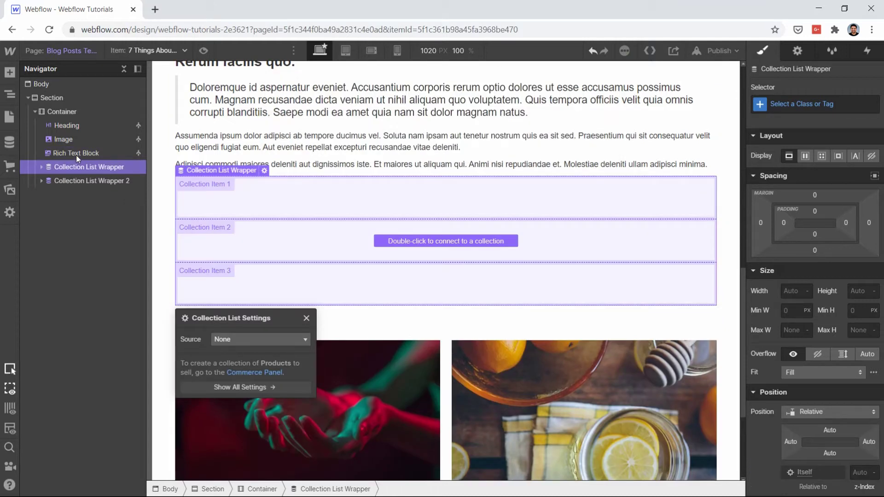
left_click(259, 338)
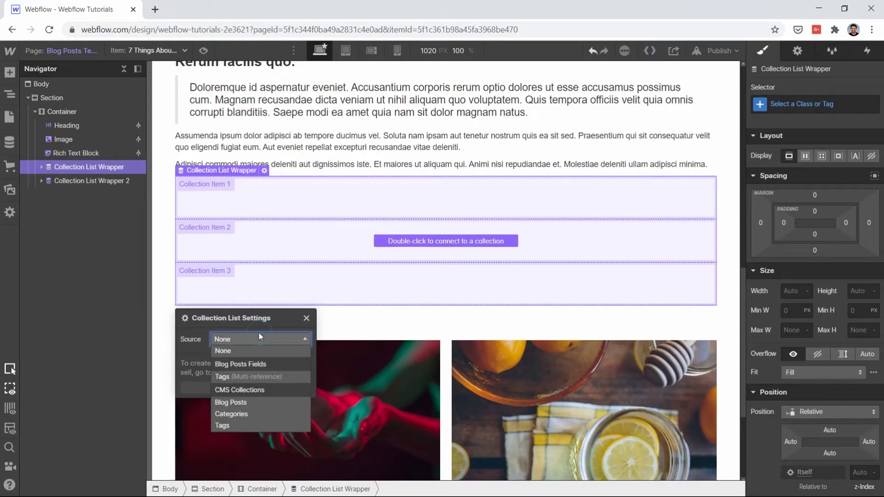
left_click(240, 377)
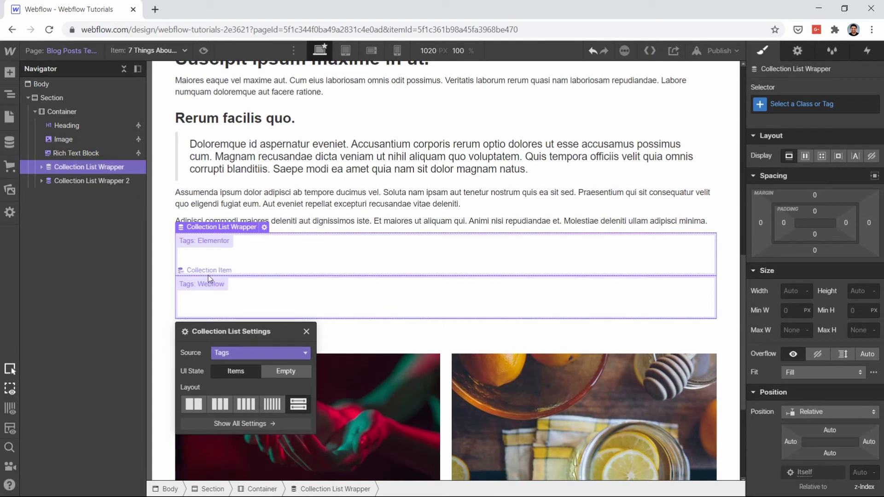
- Add a Text Link in the tag item linking to Current Tag, showing the tag Name
left_click(41, 167)
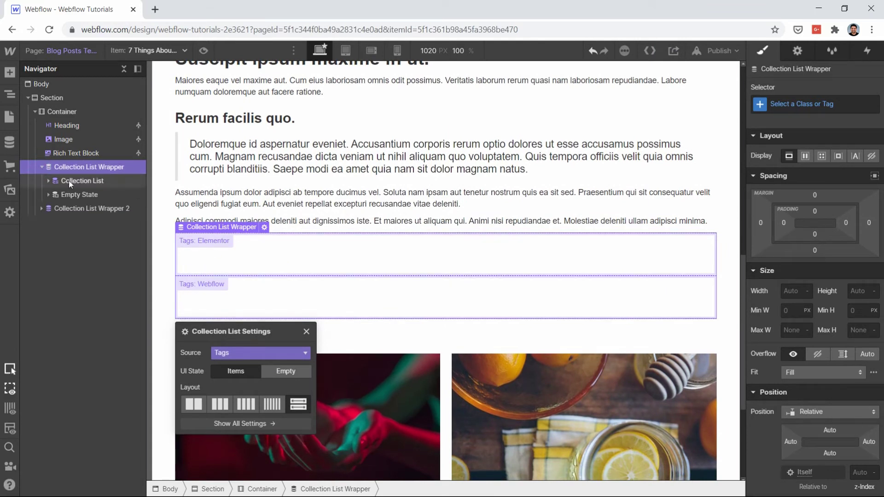
left_click(48, 181)
left_click(81, 190)
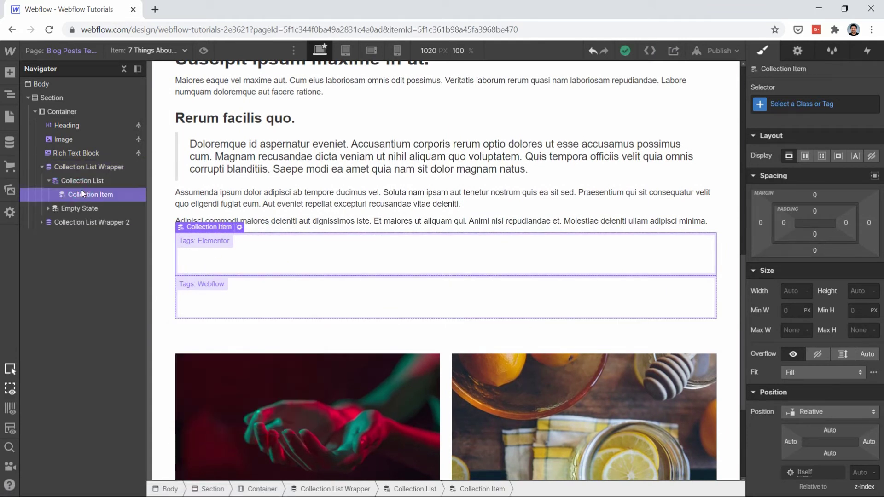
key("ctrl+k")
type("tex")
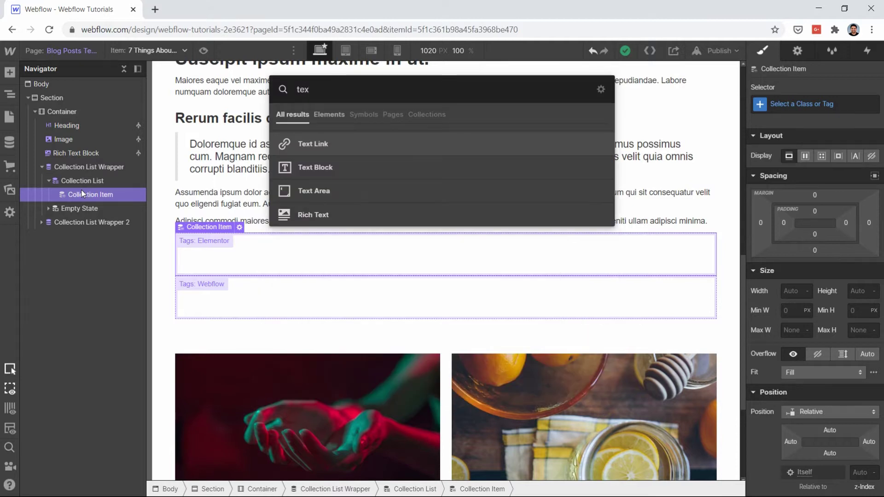
key("Return")
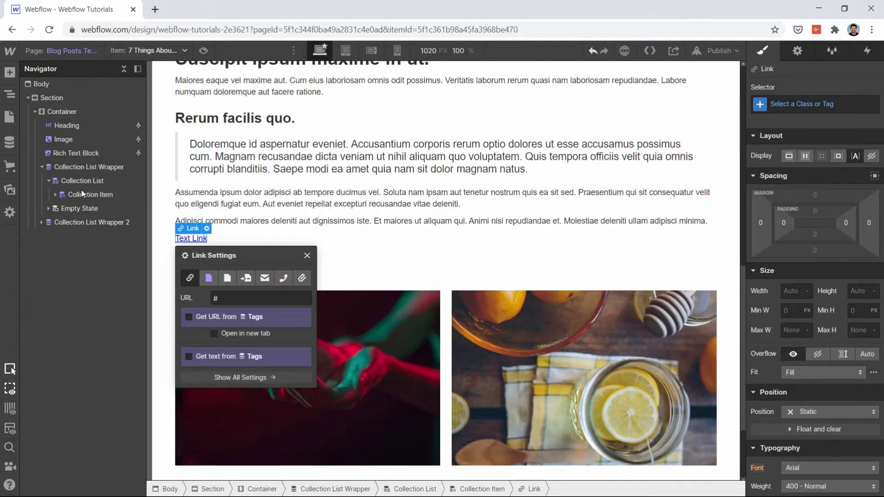
left_click(207, 278)
left_click(222, 297)
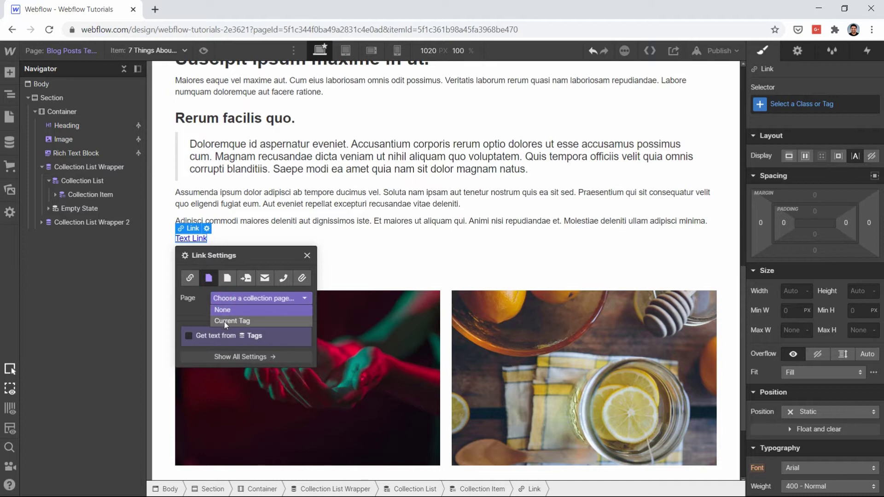
left_click(225, 321)
left_click(201, 335)
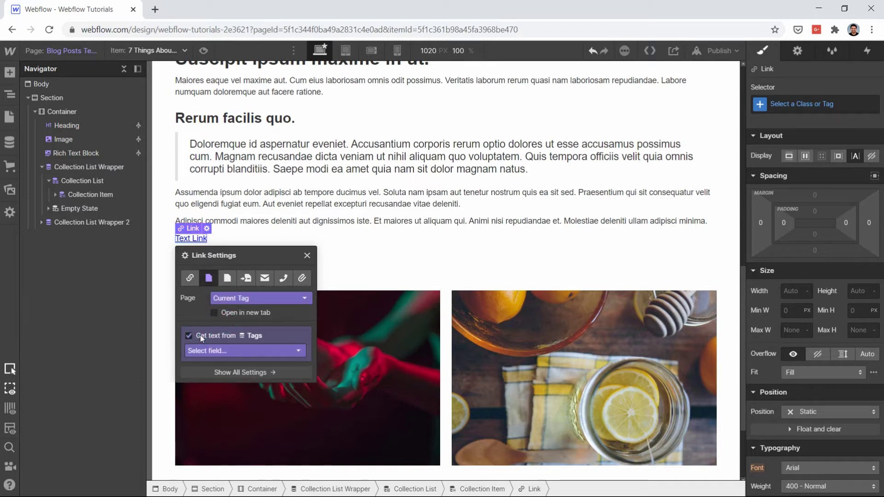
left_click(208, 350)
left_click(201, 375)
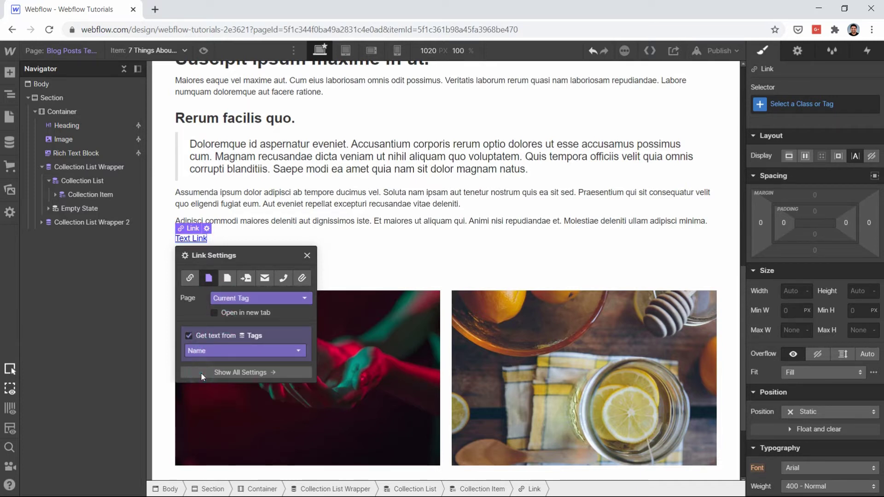
- Set the tag collection list to a horizontal flex row with items centred
left_click(404, 229)
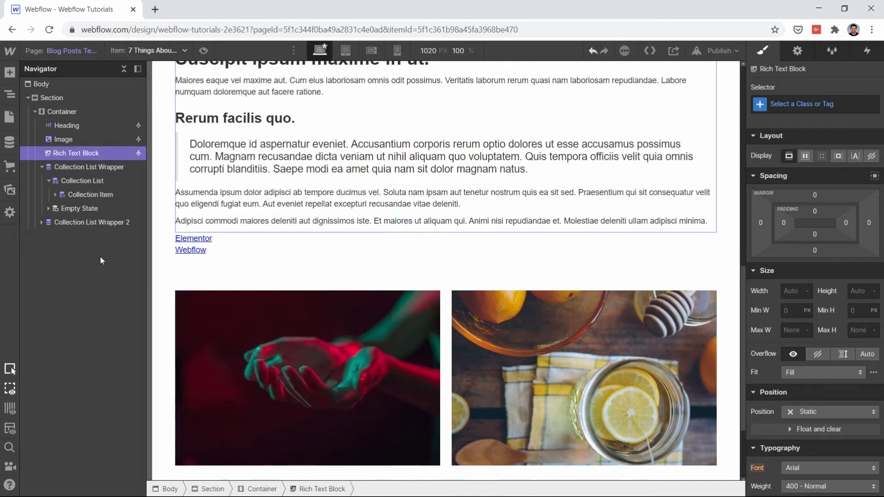
left_click(91, 195)
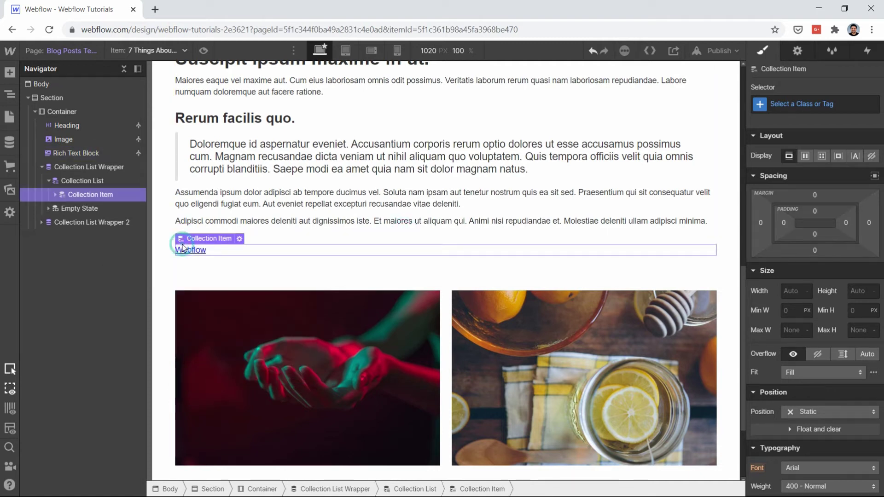
left_click(93, 177)
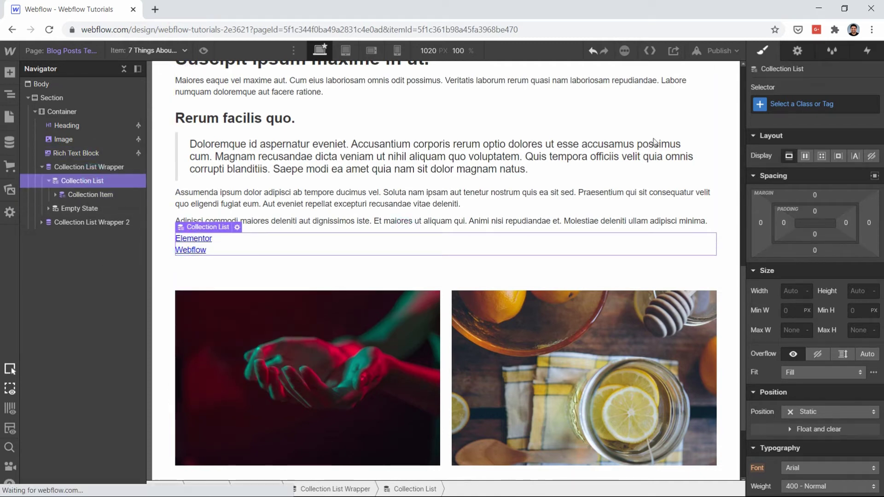
left_click(809, 155)
left_click(810, 198)
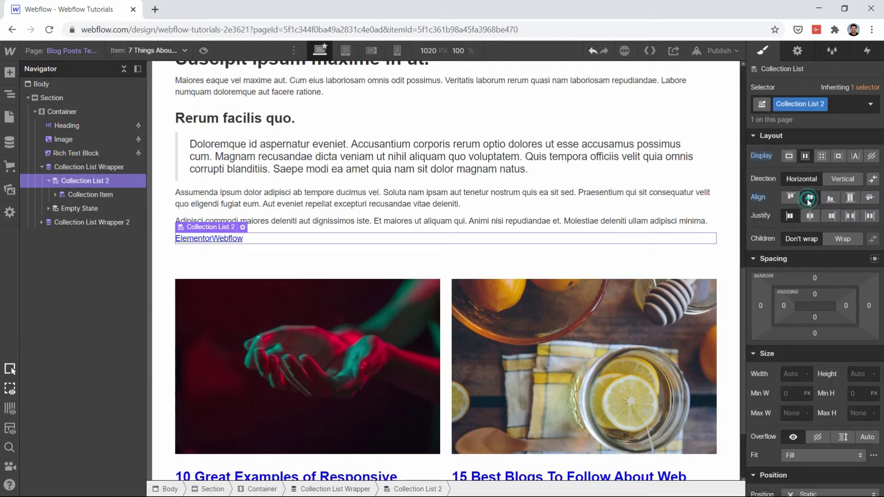
- Give the tag link a 20 px right margin
left_click(64, 195)
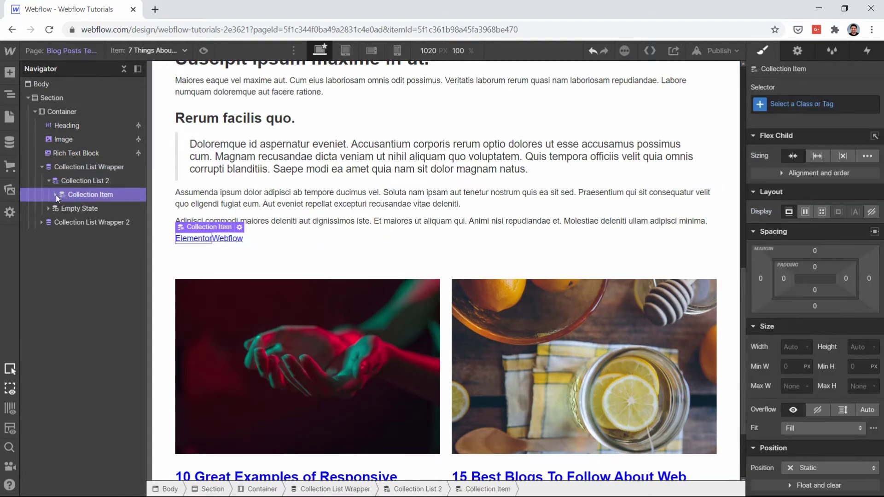
left_click(56, 195)
left_click(82, 204)
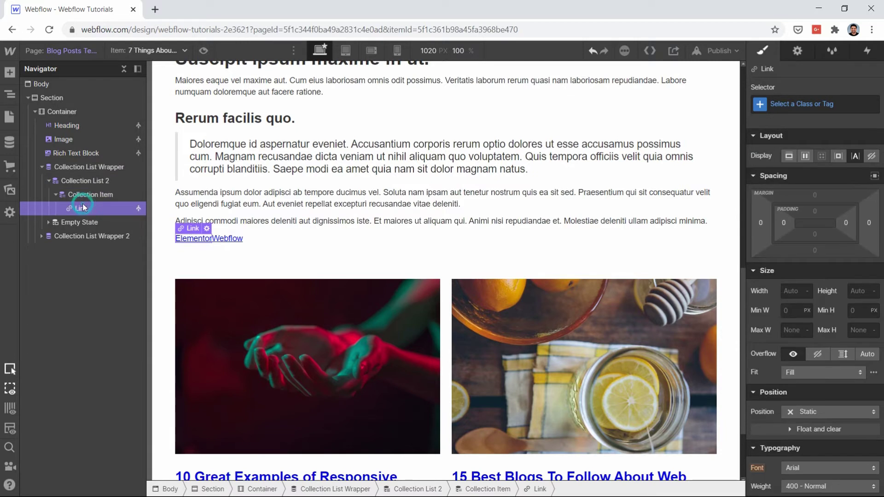
left_click(869, 224)
left_click(827, 261)
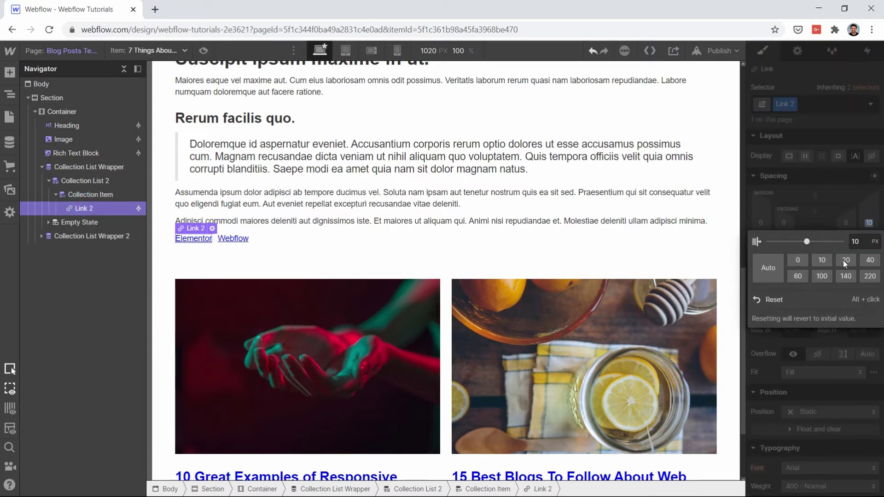
left_click(844, 259)
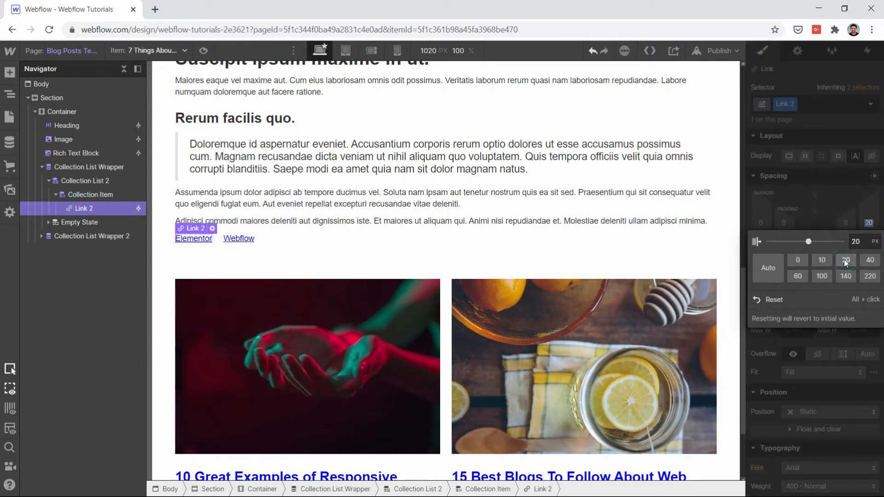
left_click(346, 283)
scroll(347, 282, "up", 1)
left_click(267, 296)
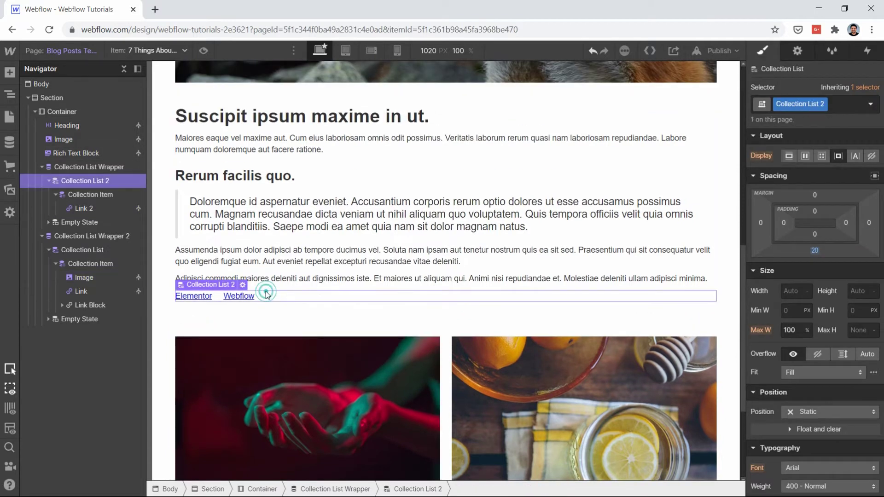
left_click(41, 237)
- Insert a heading below the rich text block and set its text to 'Tags'
left_click(67, 152)
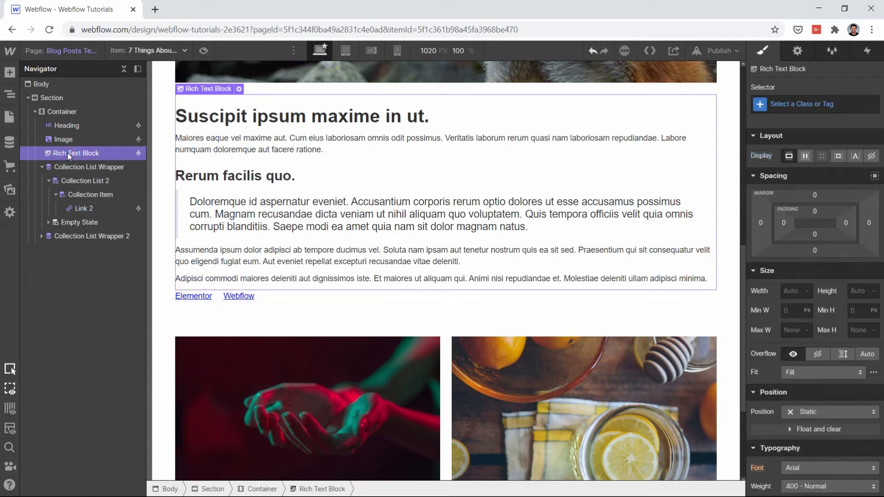
key("ctrl+e")
type("he")
key("Return")
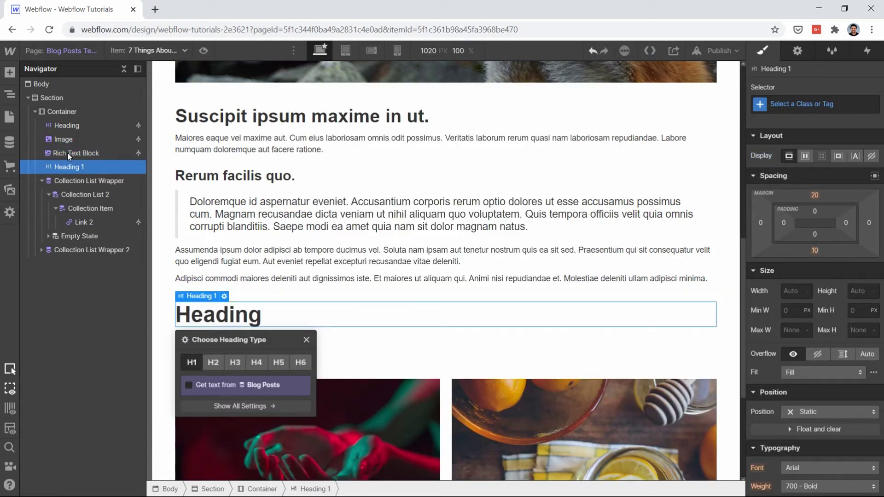
left_click(236, 363)
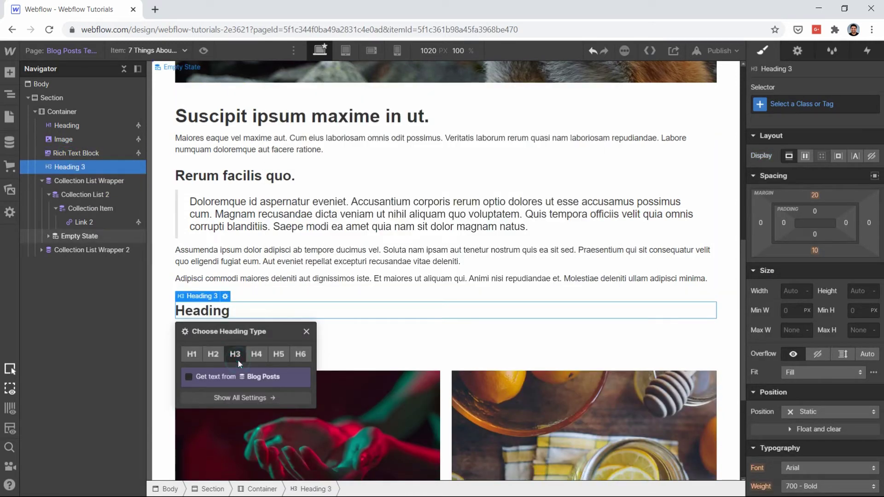
double_click(222, 307)
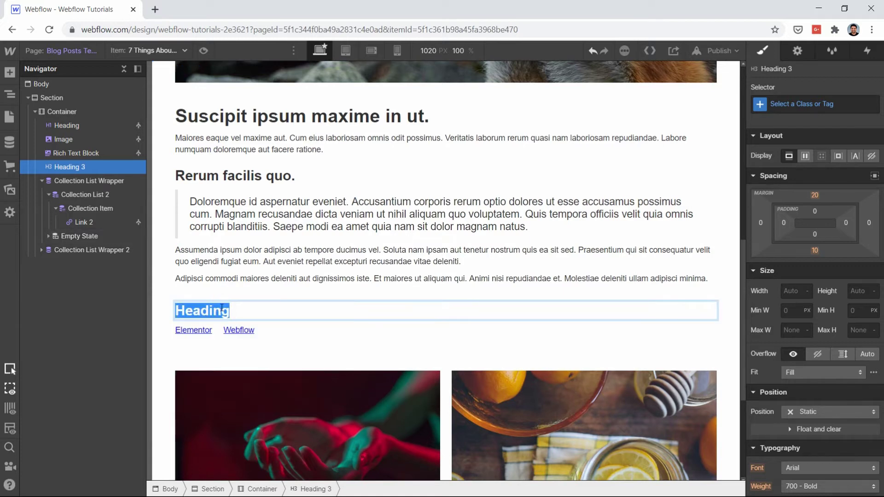
type("tags")
key("shift+Home")
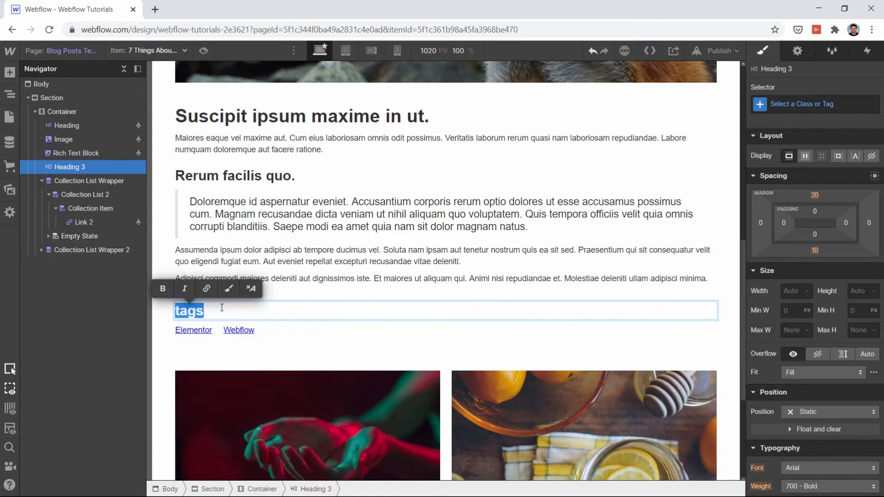
key("Left")
key("shift+Right")
type("T")
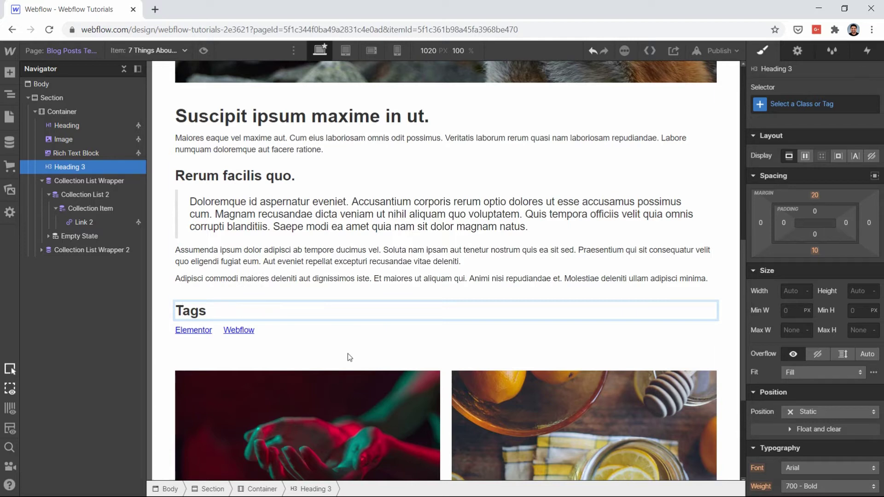
left_click(349, 355)
left_click(350, 355)
- Set the Tags heading type to H4
left_click(203, 313)
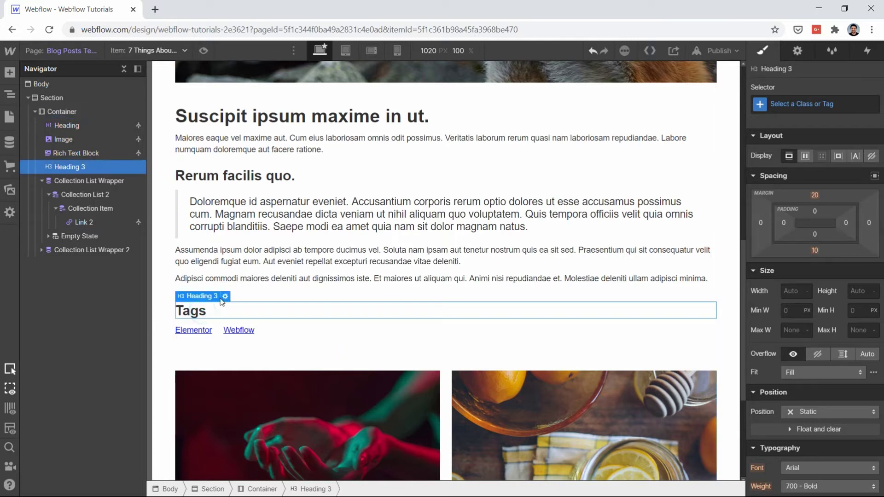
left_click(224, 297)
left_click(253, 355)
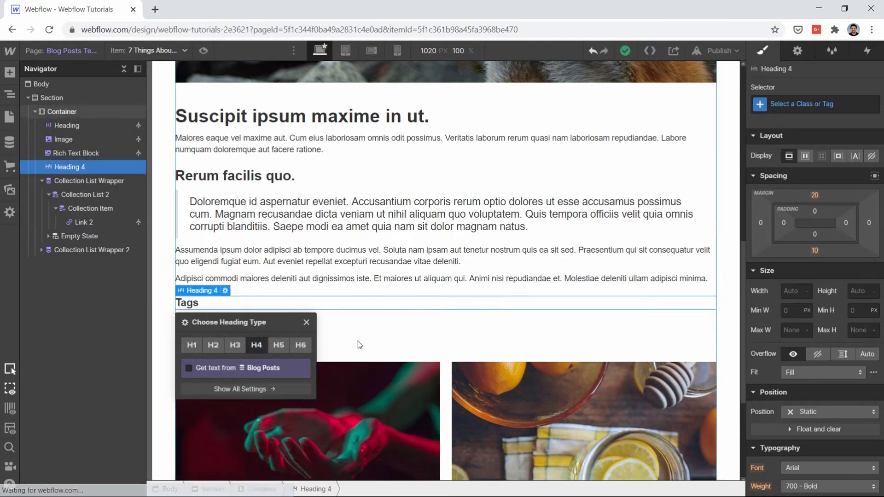
left_click(358, 341)
scroll(358, 341, "up", 2)
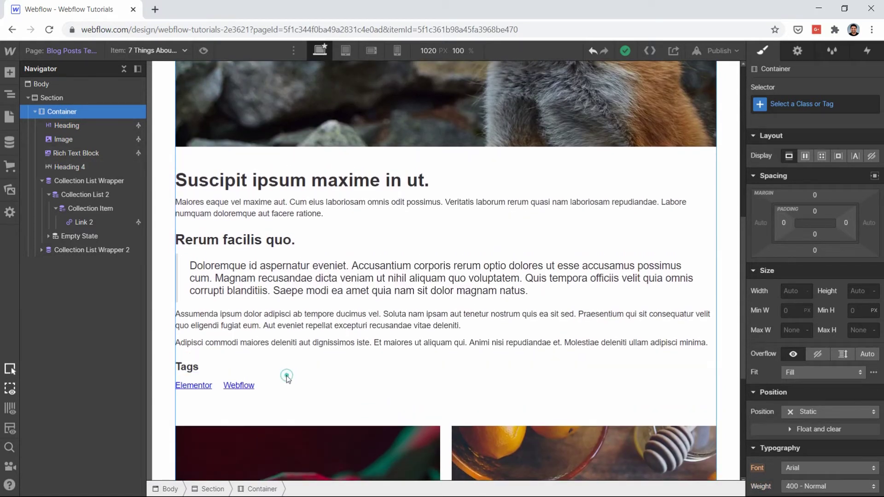
scroll(286, 375, "up", 5)
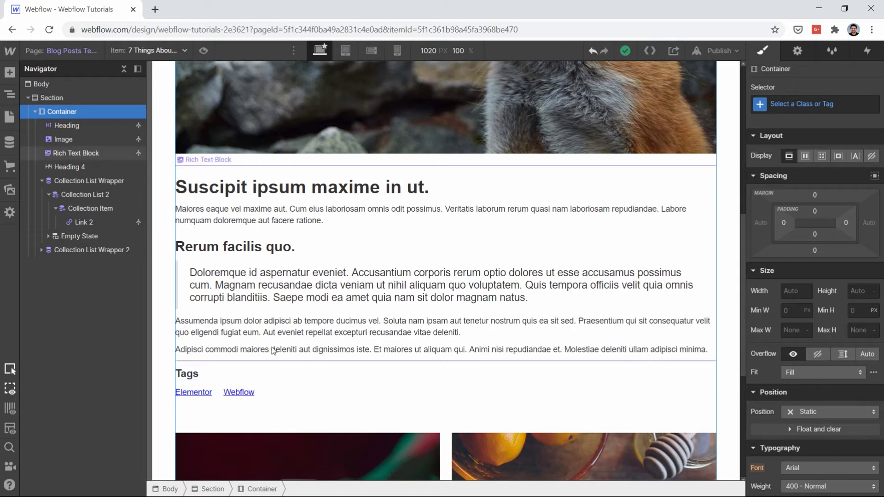
scroll(273, 351, "down", 10)
scroll(273, 350, "up", 13)
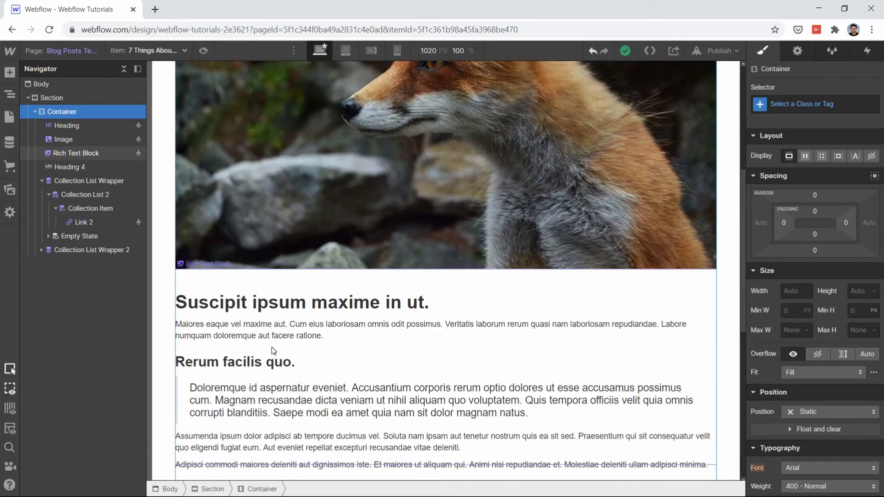
scroll(272, 347, "up", 3)
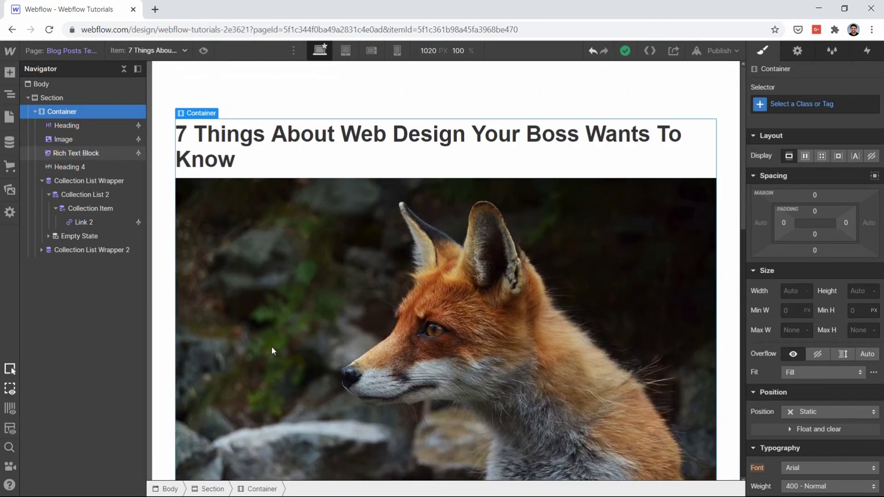
- Insert a Text Link below the post title using Quick Find
left_click(233, 139)
key("ctrl+e")
type("tex")
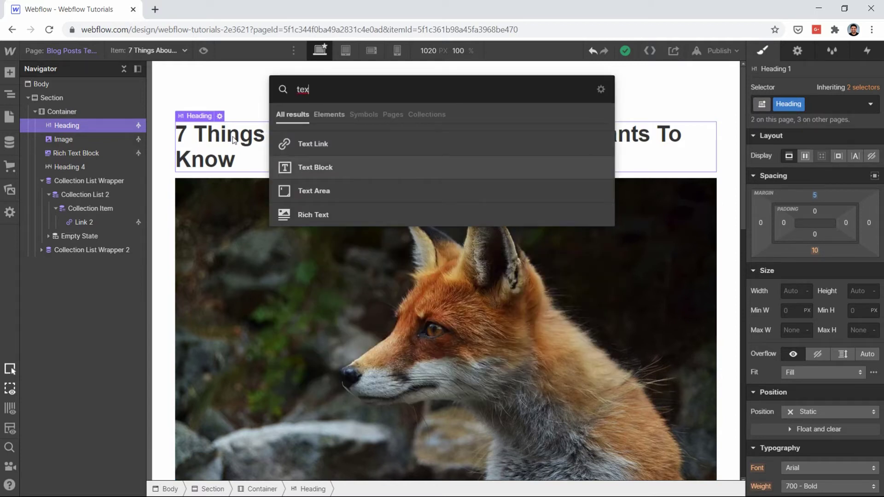
key("Up")
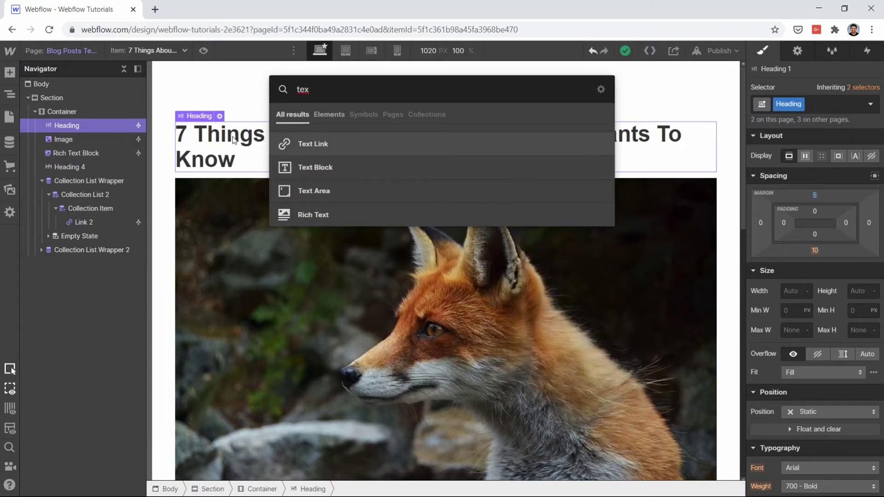
key("Return")
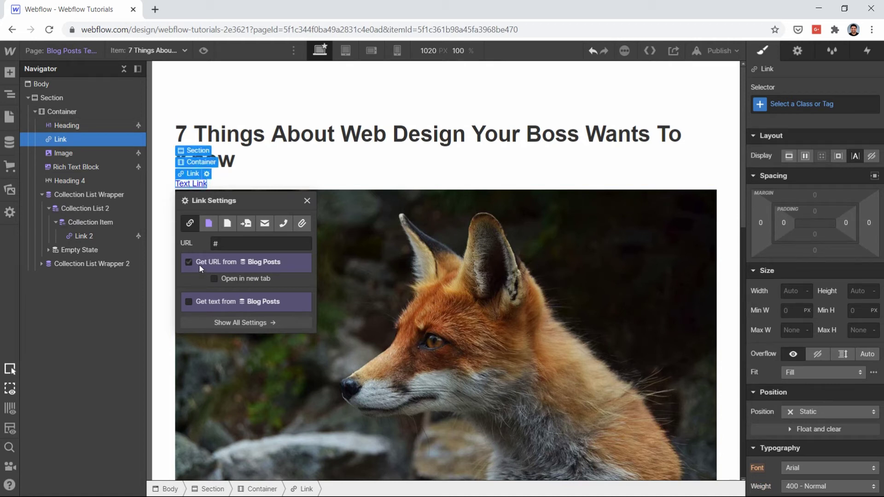
- Link it to the Category page and show the category Name, 'Tech', as its text
left_click(209, 278)
left_click(206, 296)
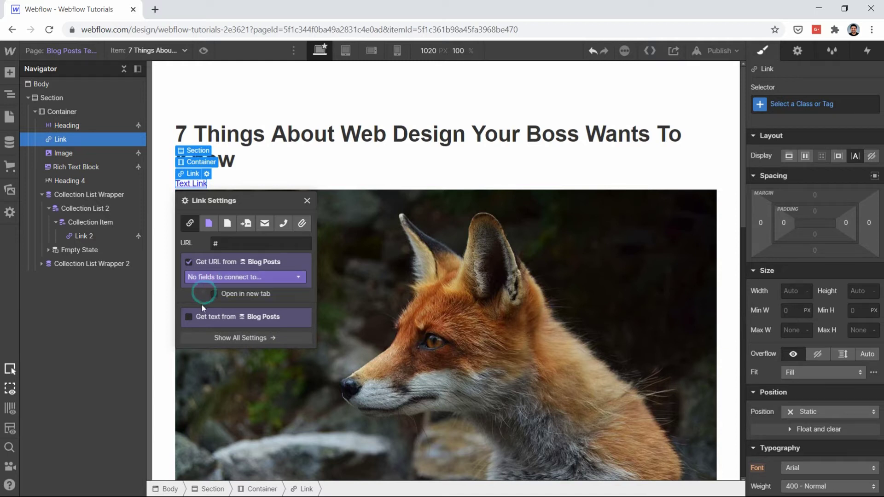
left_click(209, 224)
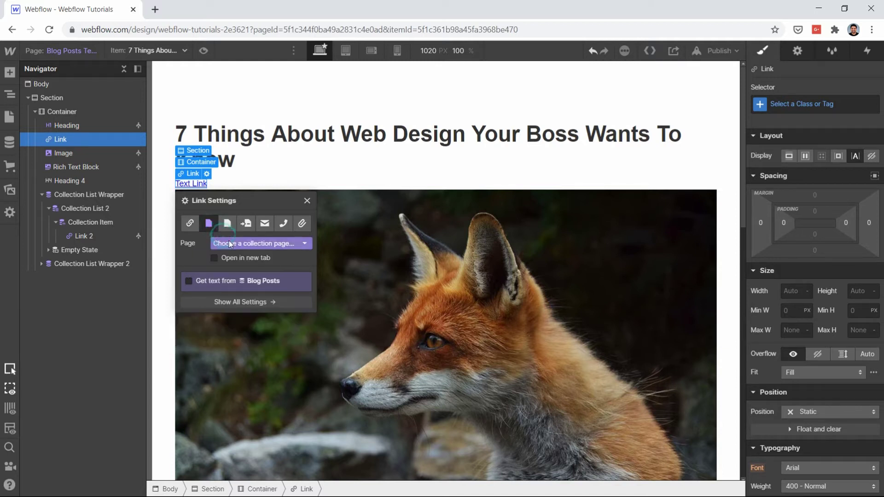
left_click(226, 240)
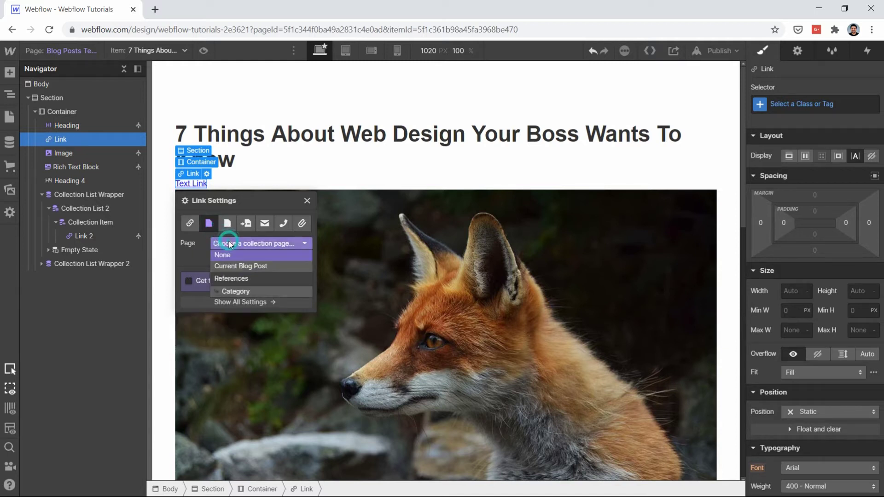
left_click(234, 290)
left_click(214, 283)
left_click(211, 296)
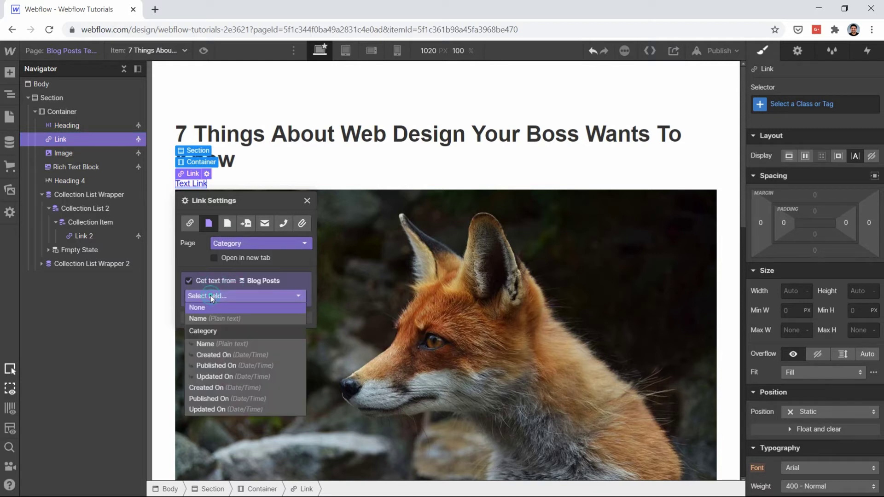
left_click(205, 344)
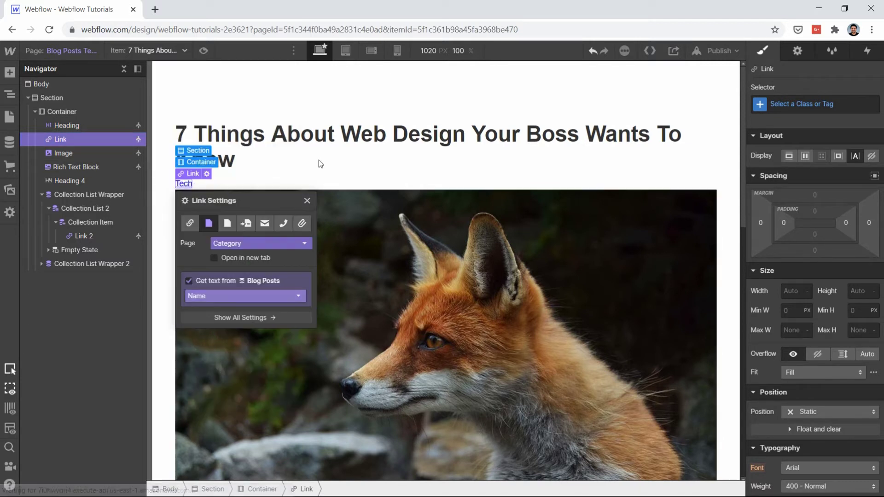
- Give the post's main image a 20 px bottom margin
left_click(303, 93)
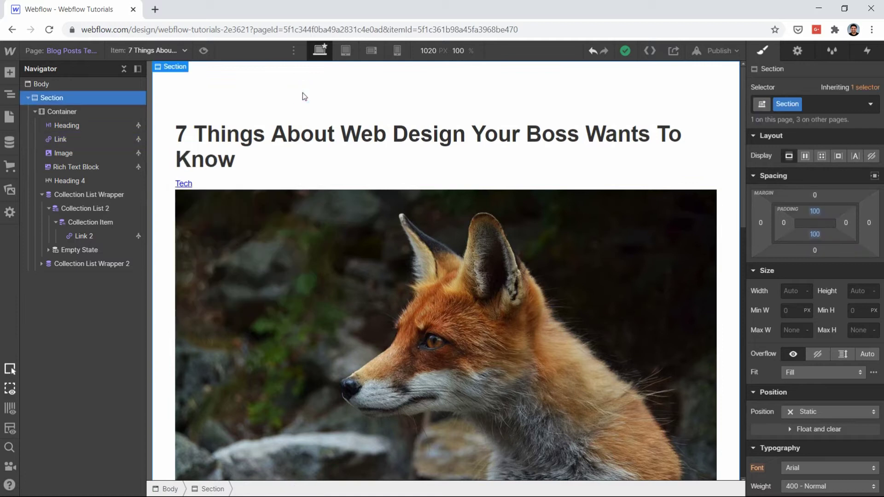
left_click(194, 183)
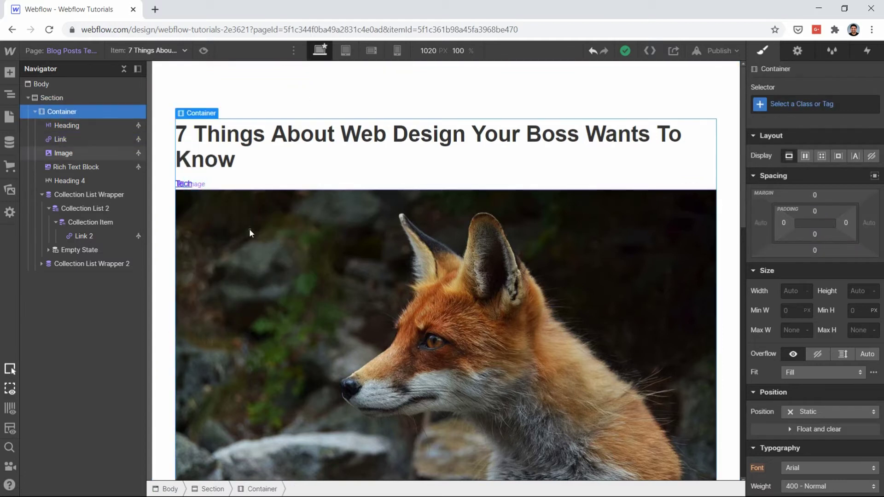
left_click(250, 228)
left_click(816, 195)
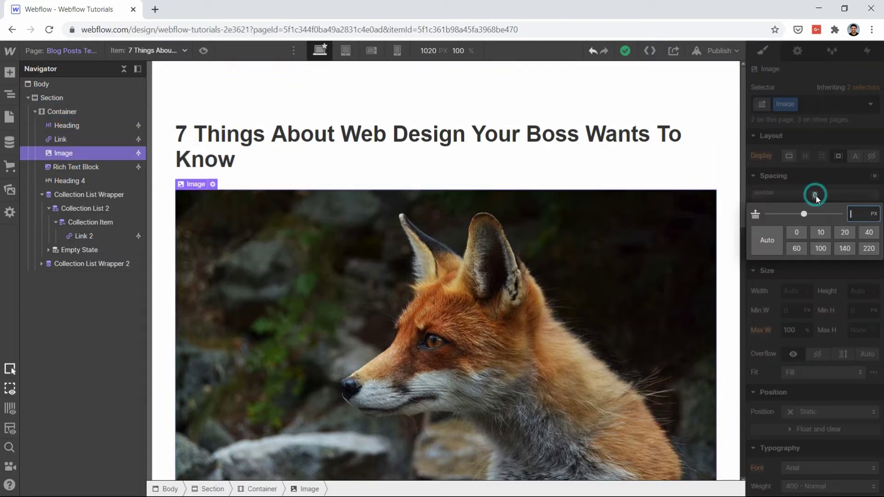
type("20")
key("Return")
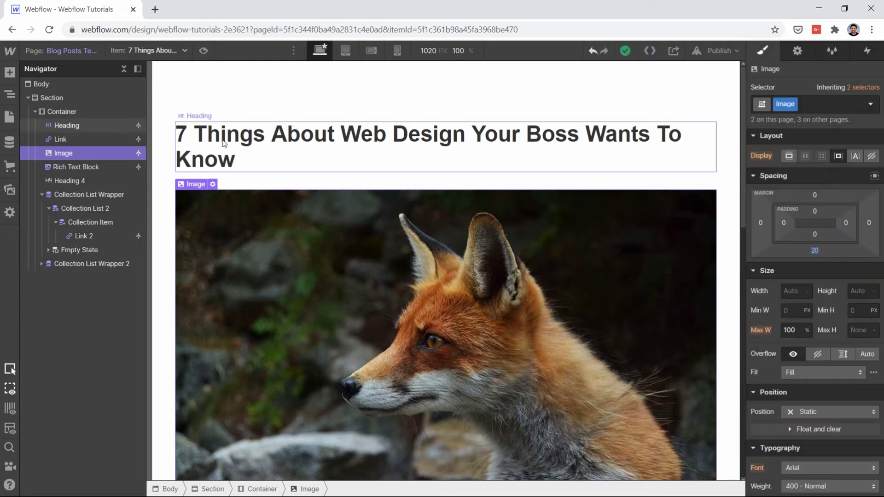
- Add combo class blog-detail-image to the post image and set its top margin to 40 px
left_click(231, 116)
left_click(190, 184)
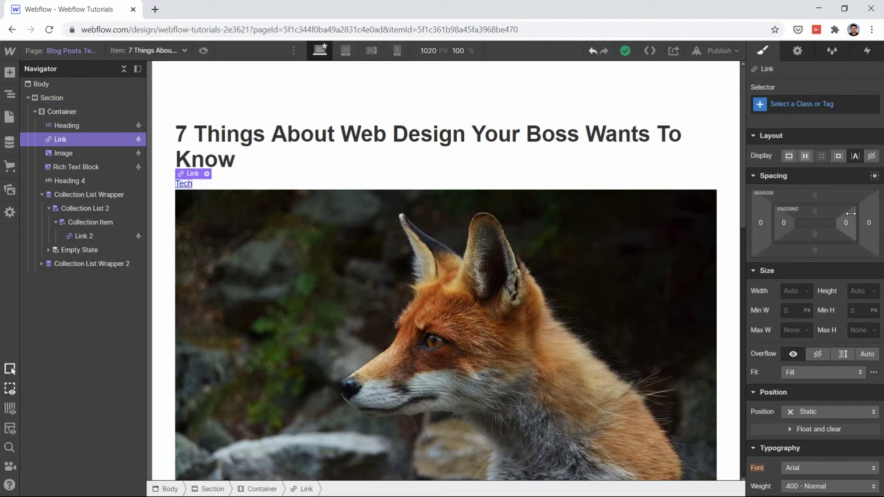
left_click(272, 227)
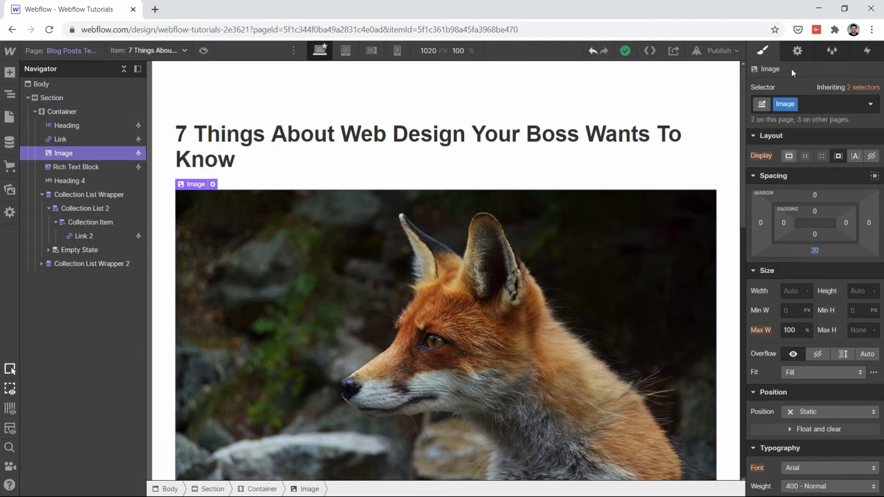
left_click(825, 104)
type("b")
key("BackSpace")
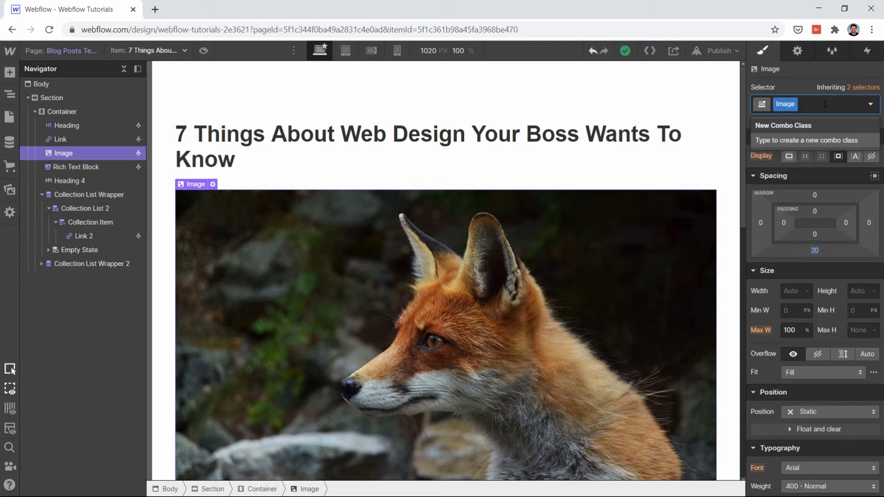
type("blog-det")
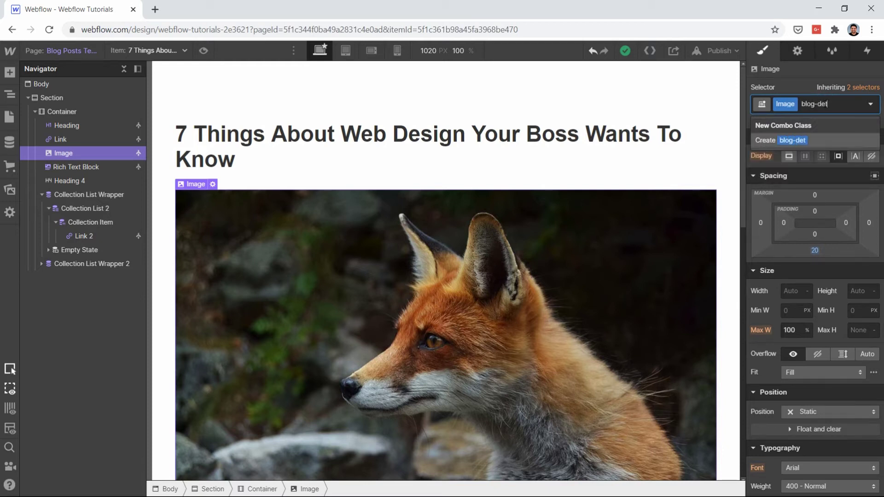
type("ail-image")
key("Return")
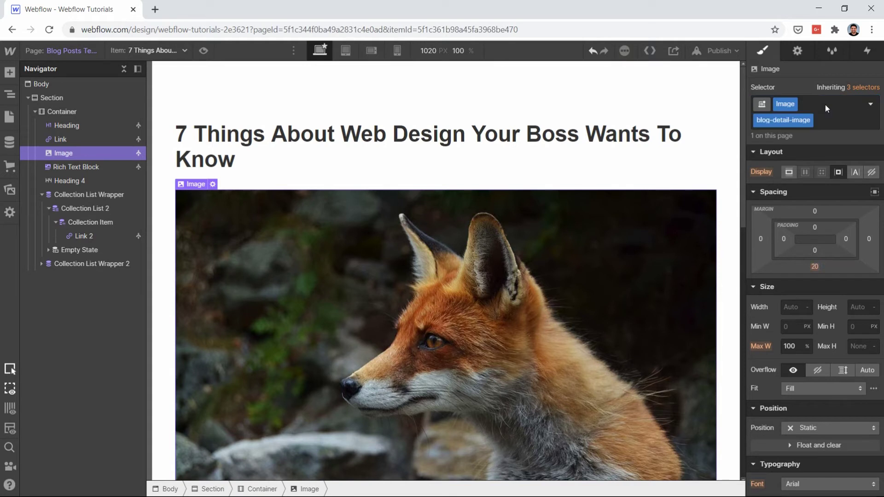
left_click(815, 213)
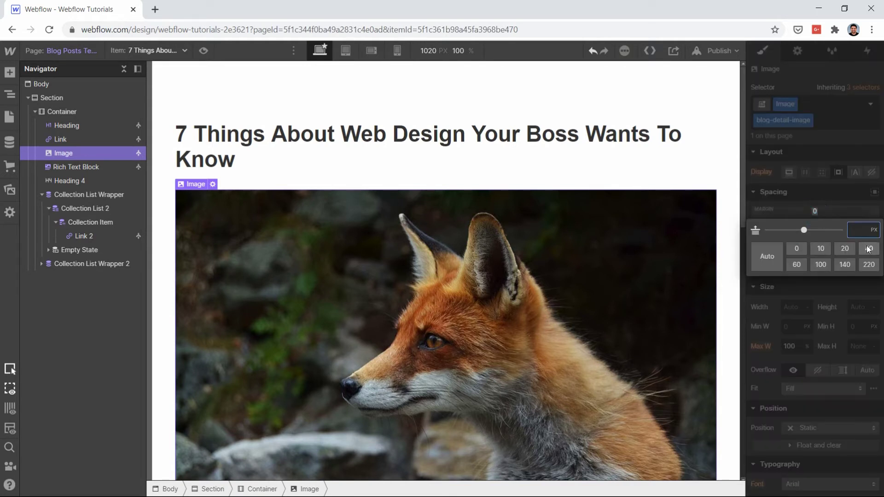
left_click(868, 249)
left_click(292, 82)
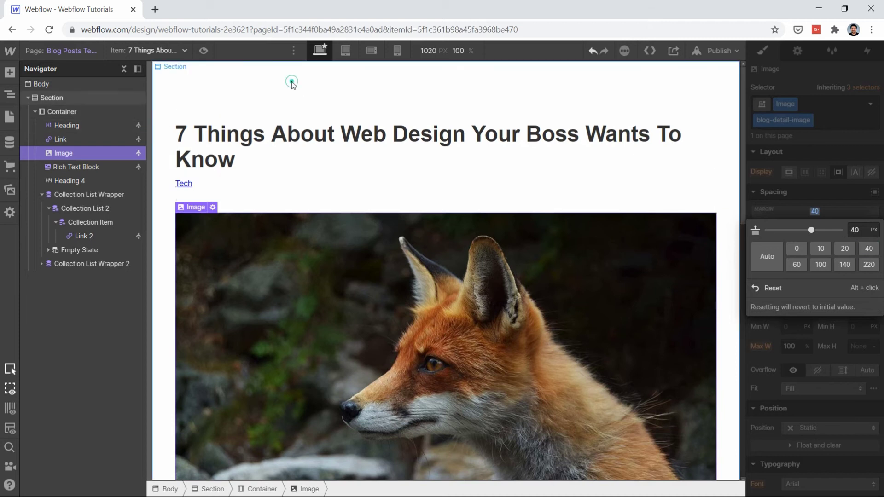
- Set the Tech link's font size to 18 px with 28 px line height
left_click(183, 183)
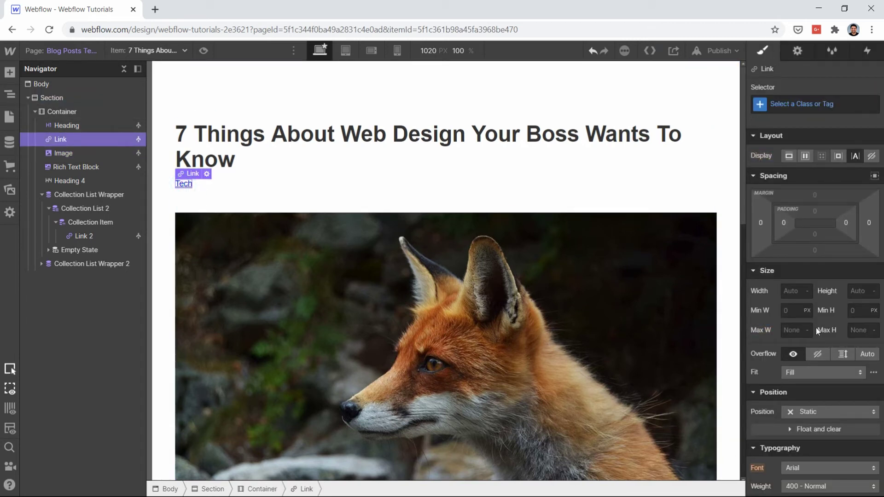
scroll(816, 328, "down", 3)
left_click(791, 346)
type("1")
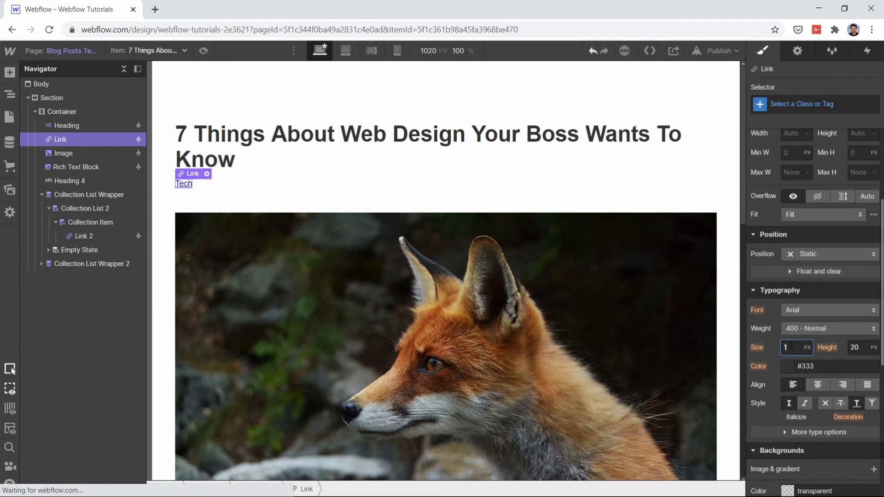
type("8")
key("Tab")
type("28")
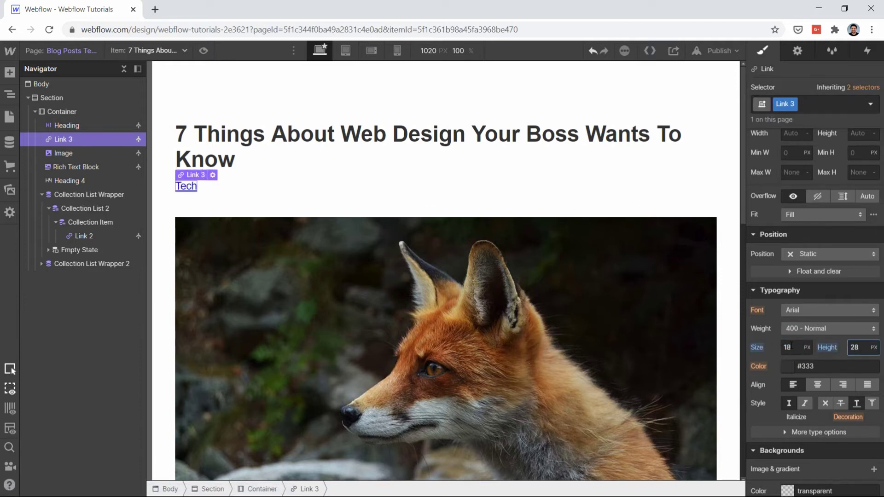
left_click(340, 129)
left_click(282, 88)
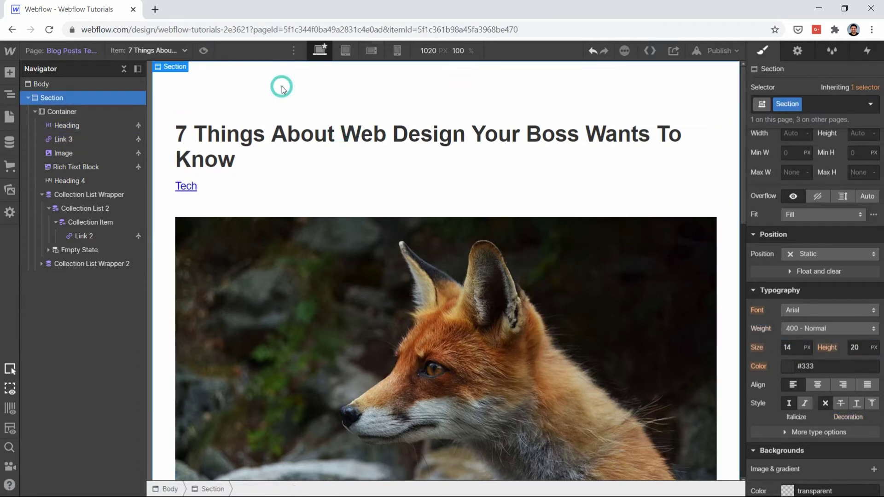
- Preview the post page, scroll through it, then go to the Home page
left_click(205, 50)
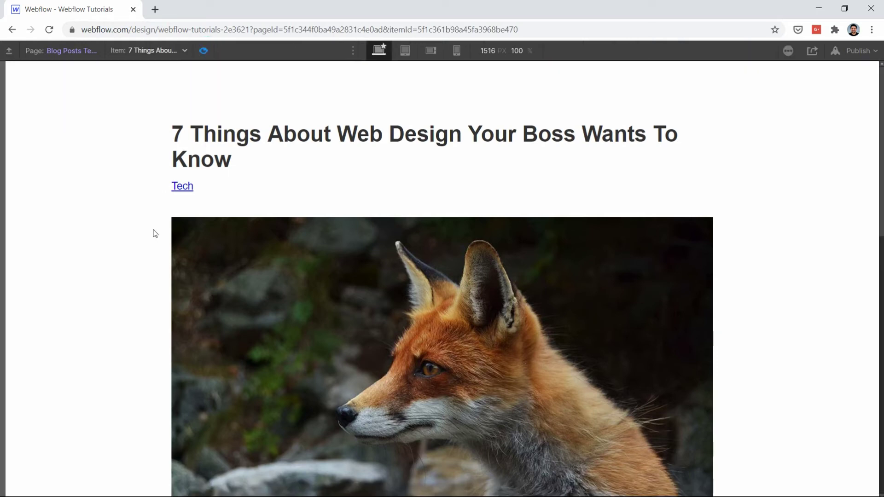
scroll(150, 245, "down", 12)
scroll(150, 253, "up", 12)
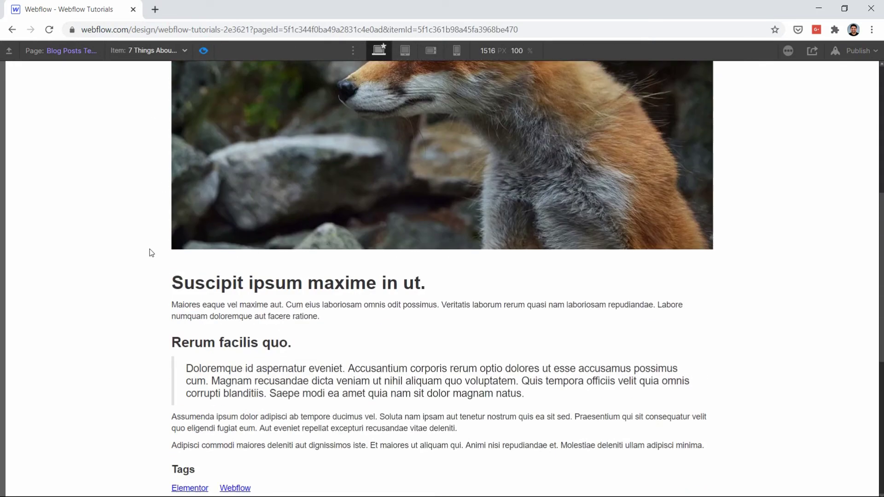
scroll(150, 253, "down", 4)
scroll(150, 252, "up", 4)
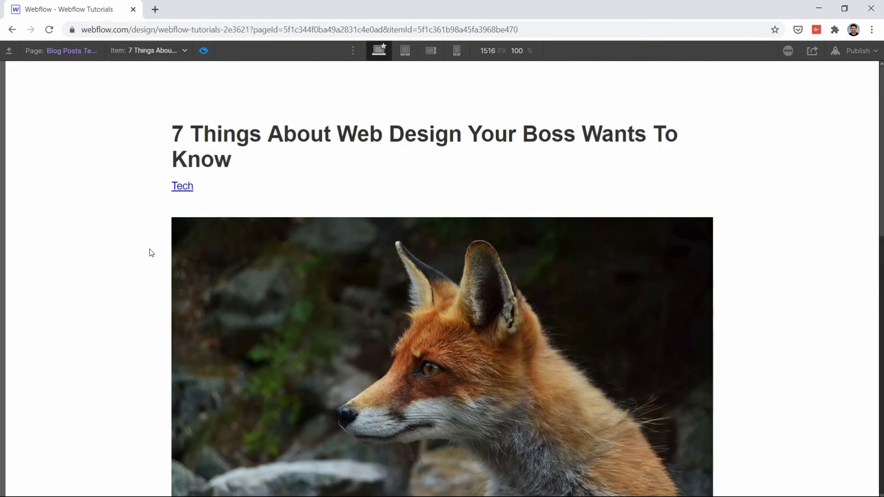
left_click(73, 53)
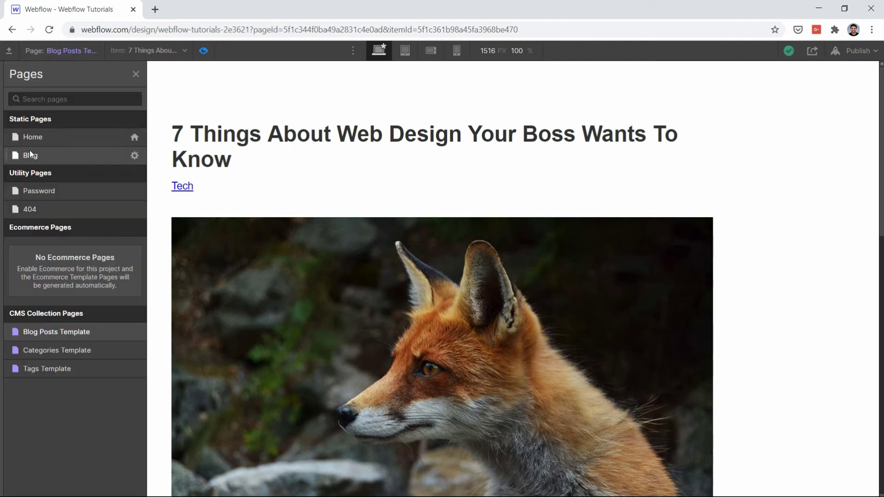
left_click(37, 137)
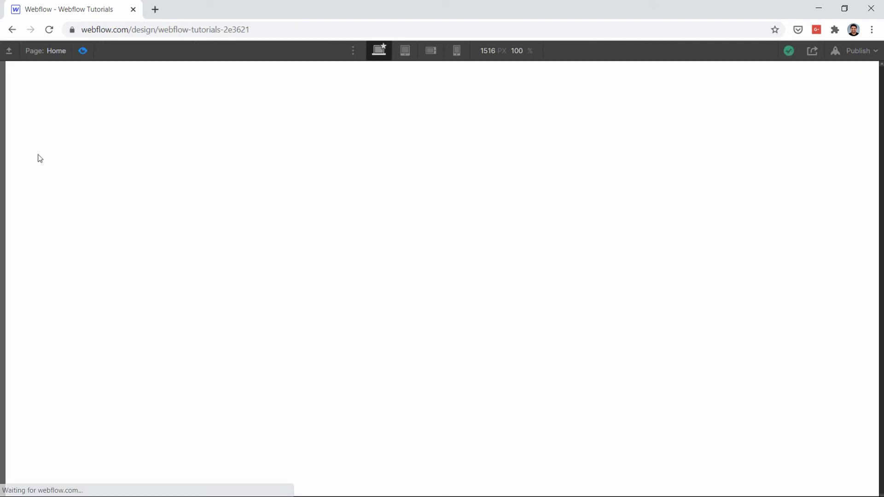
- Browse the Blog page's Tech and Design links and post cards, then exit preview
left_click(54, 58)
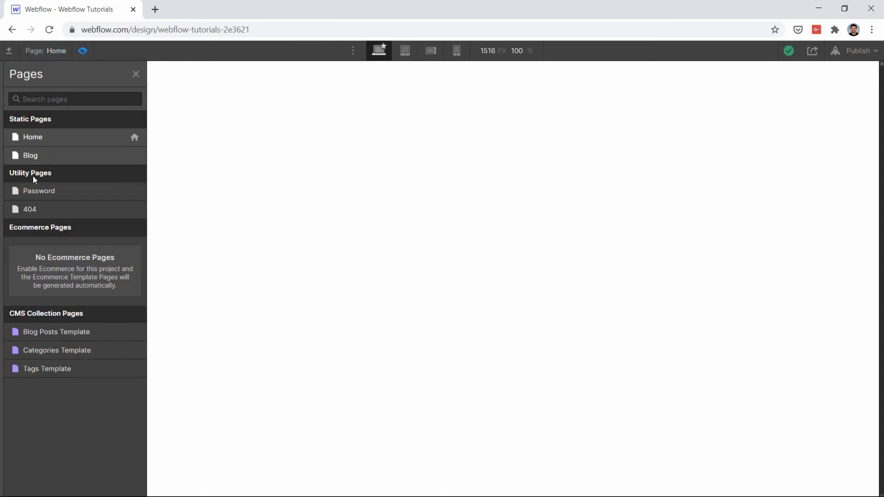
left_click(40, 155)
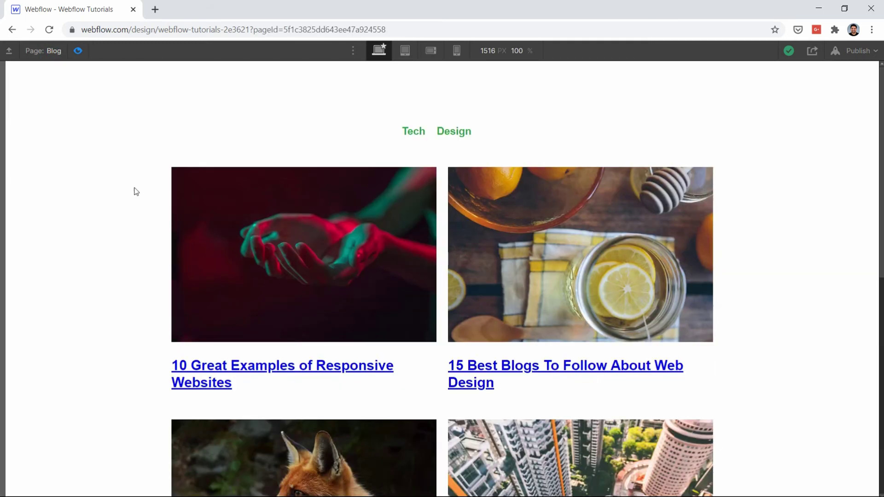
left_click(116, 315)
scroll(116, 315, "down", 10)
scroll(116, 315, "up", 10)
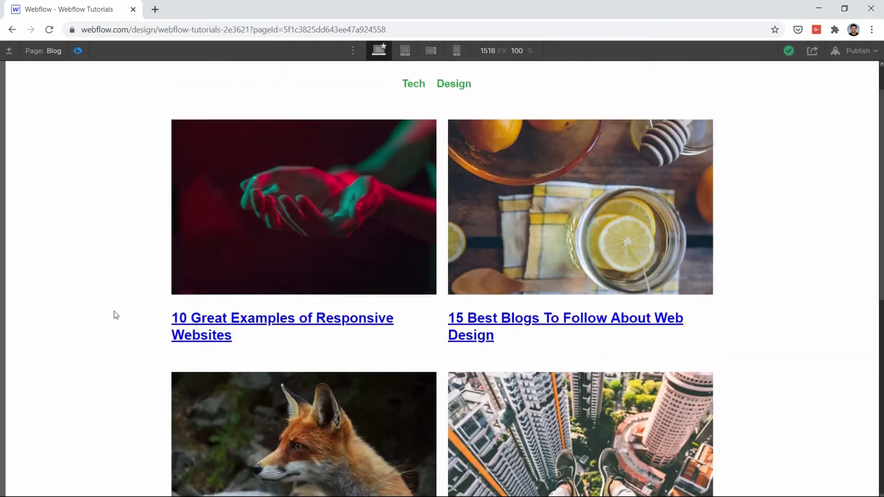
scroll(116, 315, "down", 10)
scroll(116, 315, "up", 9)
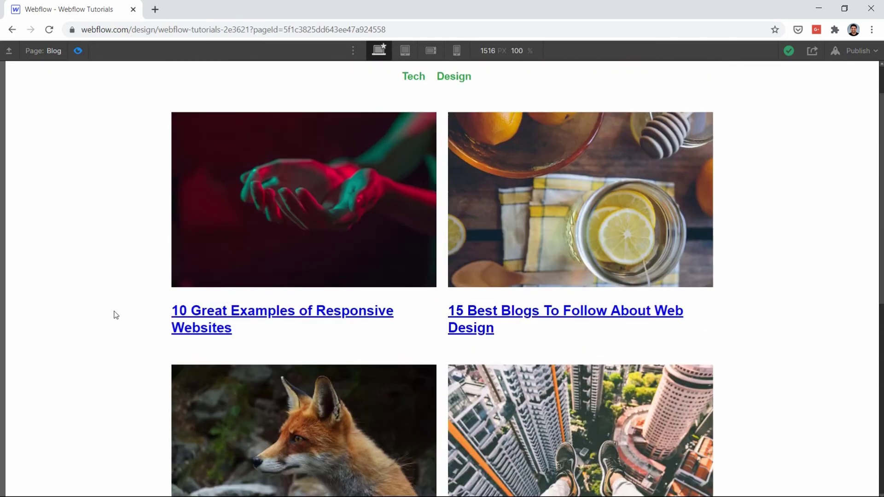
scroll(116, 315, "down", 10)
scroll(116, 314, "up", 7)
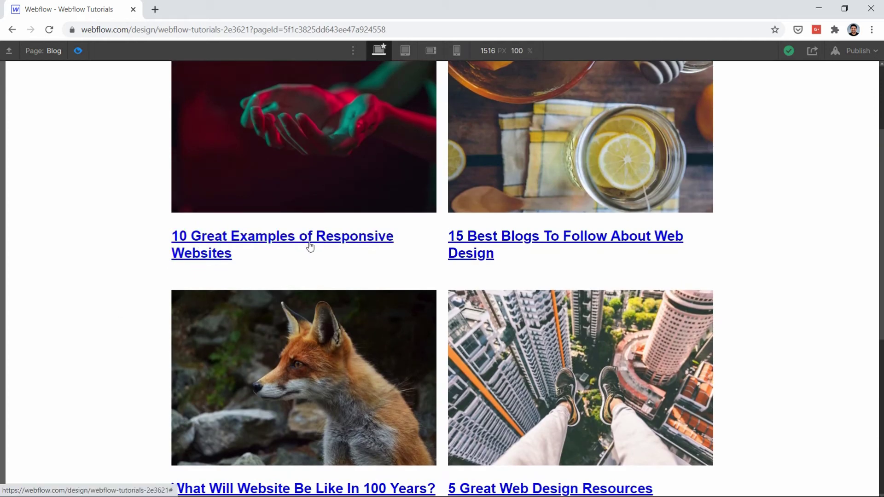
left_click(77, 52)
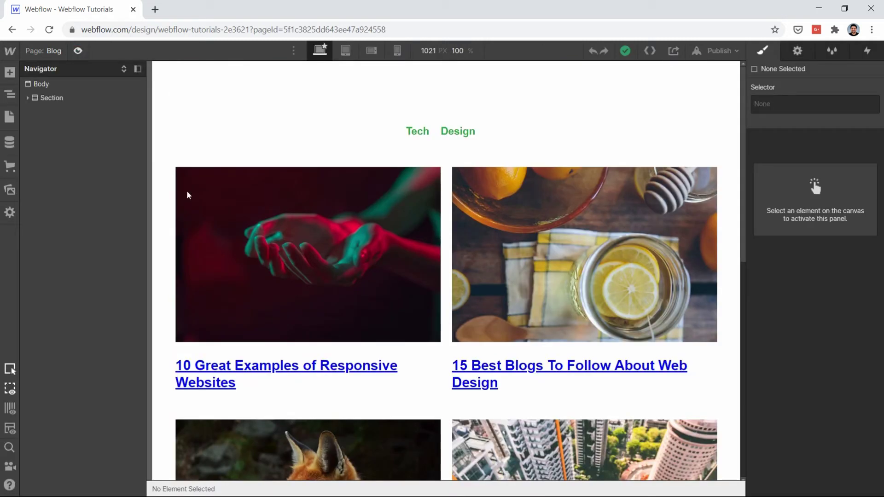
- Link the Blog page post card's Link Block to the Current Blog Post collection page
left_click(225, 366)
left_click(90, 208)
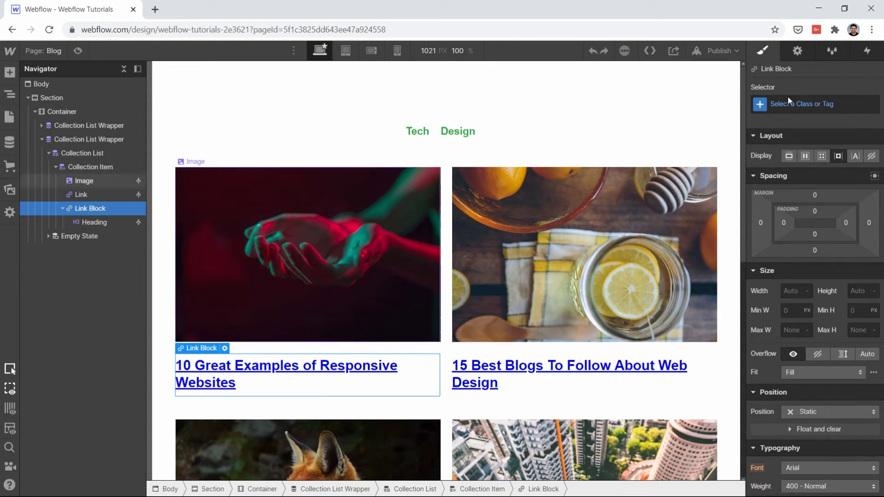
left_click(797, 50)
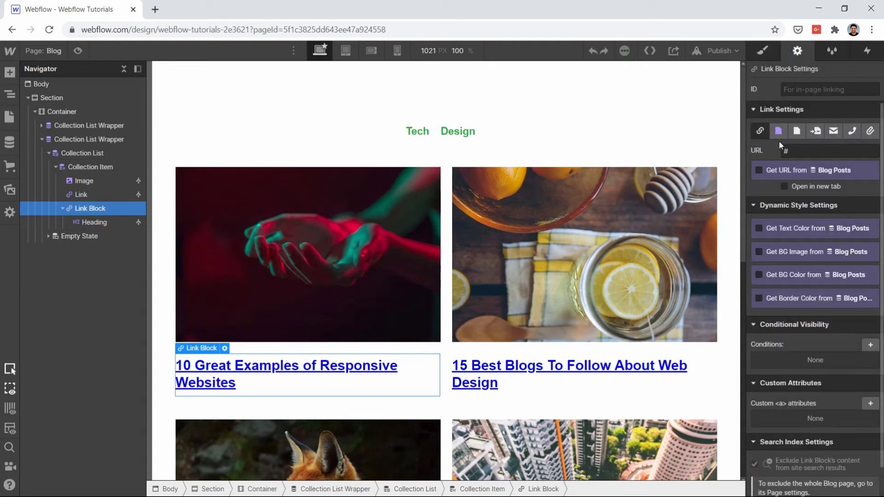
left_click(779, 131)
left_click(802, 151)
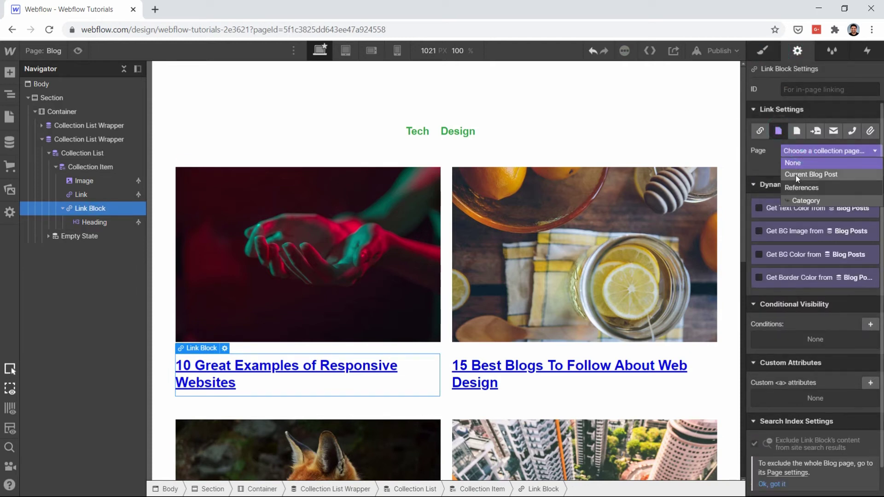
left_click(802, 174)
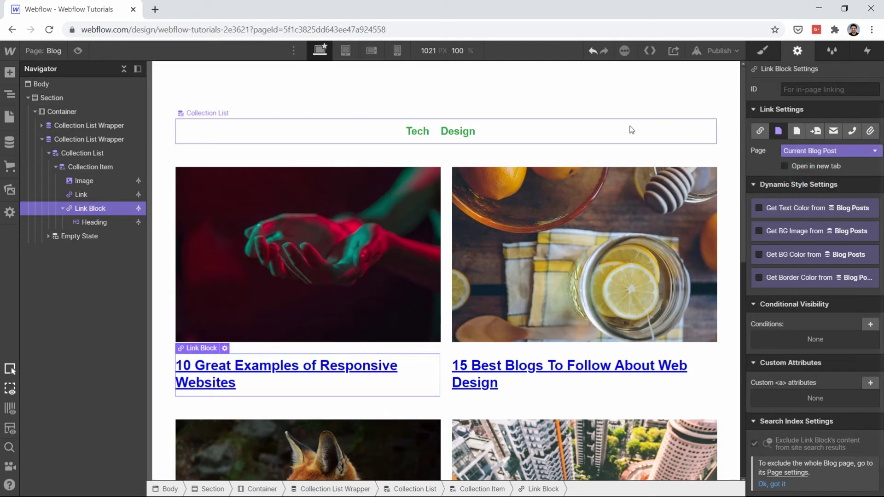
- Delete the oldest-to-newest sort order from the blog posts Collection List Wrapper
left_click(630, 127)
scroll(630, 127, "down", 2)
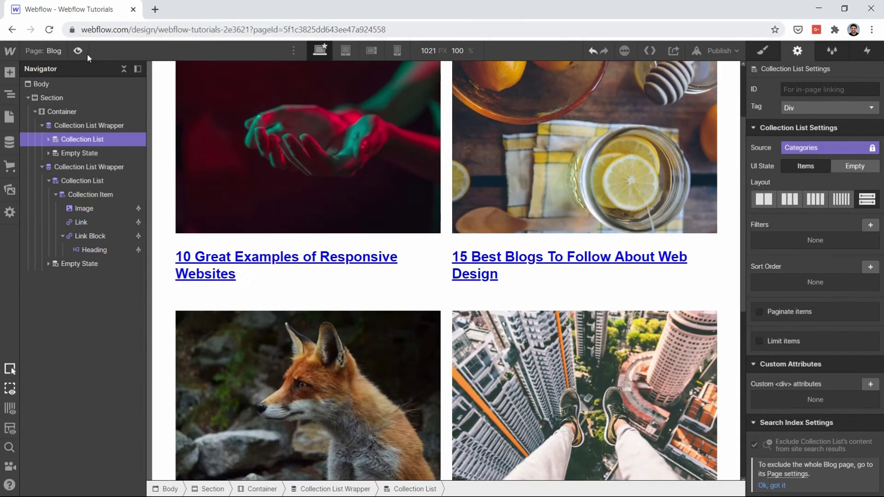
left_click(62, 126)
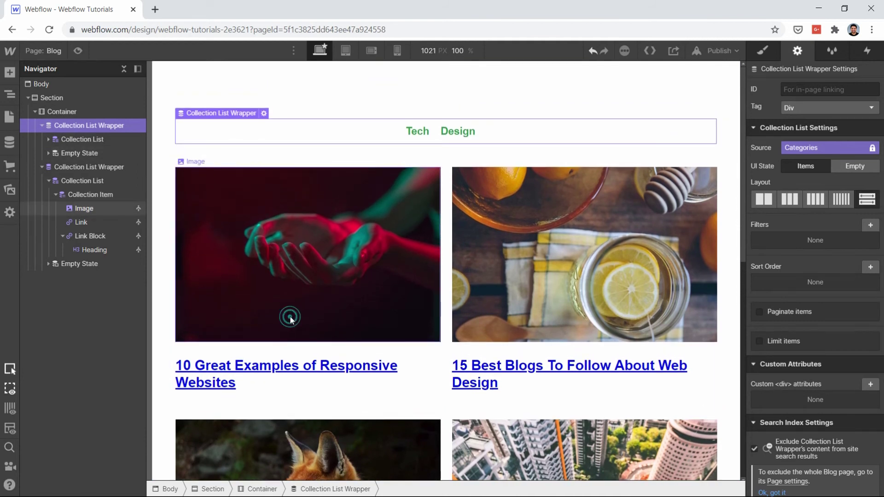
left_click(290, 316)
left_click(79, 169)
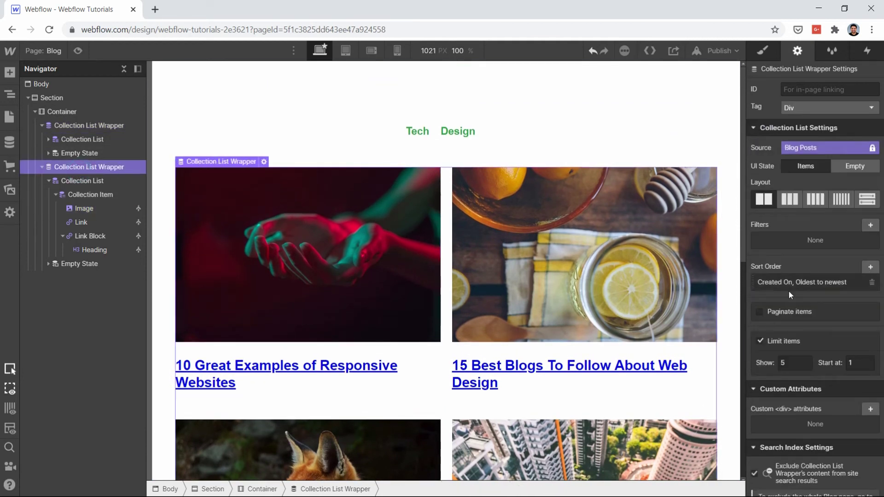
left_click(872, 283)
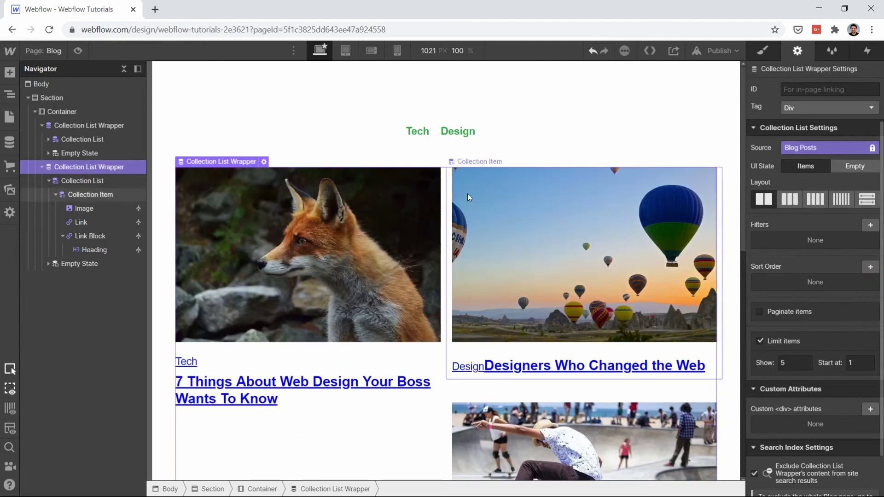
- In preview, follow the Webflow tag link, then return to editing the Tags Template
left_click(76, 51)
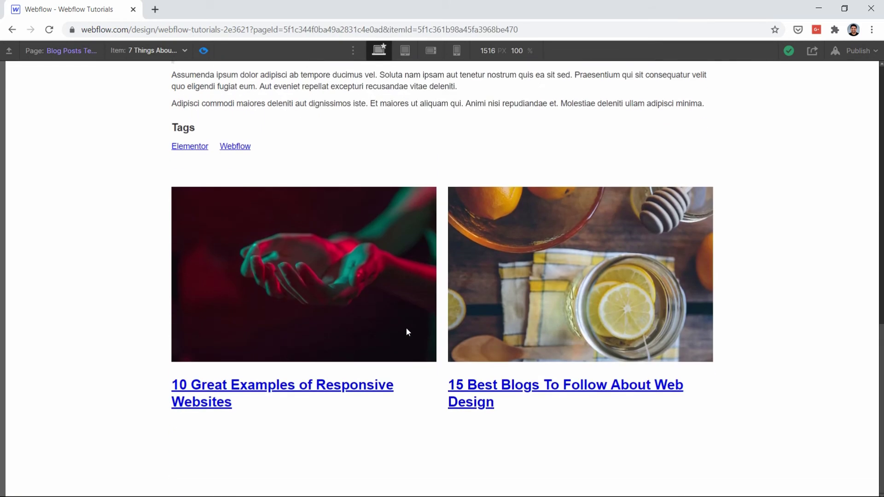
scroll(406, 332, "up", 2)
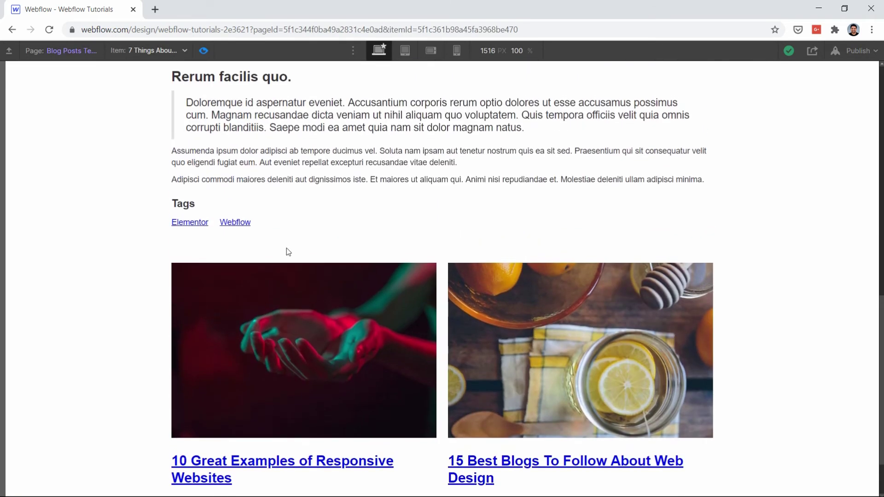
left_click(240, 223)
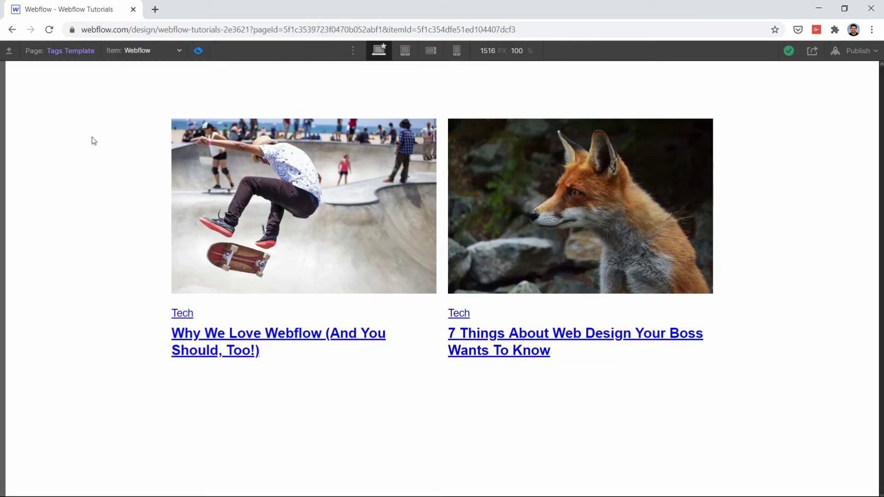
left_click(200, 50)
left_click(387, 102)
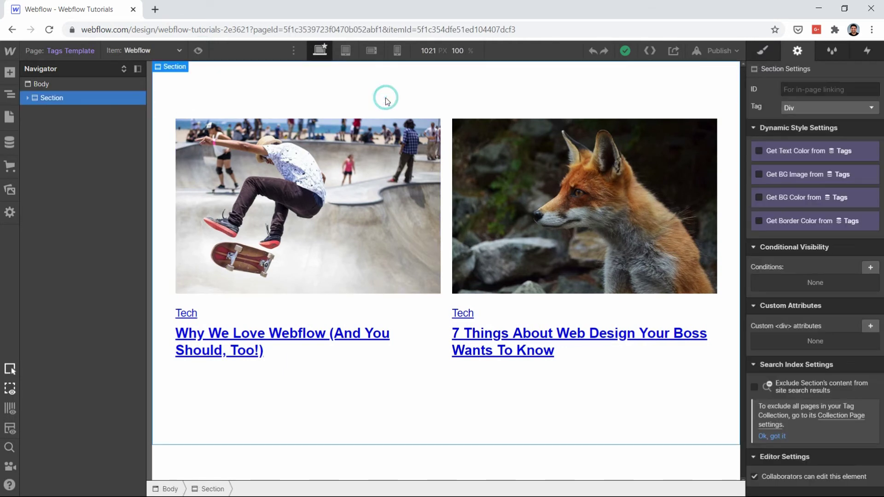
- Insert a Heading into the post-list container and drag it above the post cards
left_click(227, 176)
left_click(66, 112)
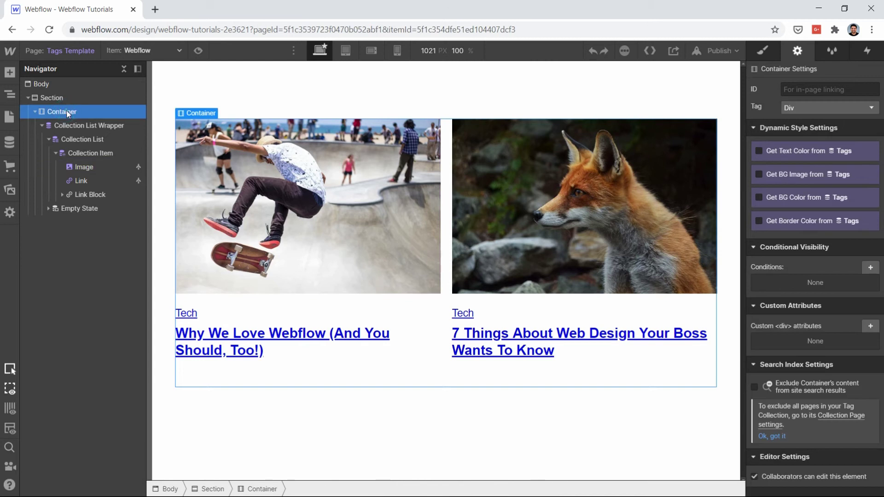
key("ctrl+e")
type("hea")
key("Return")
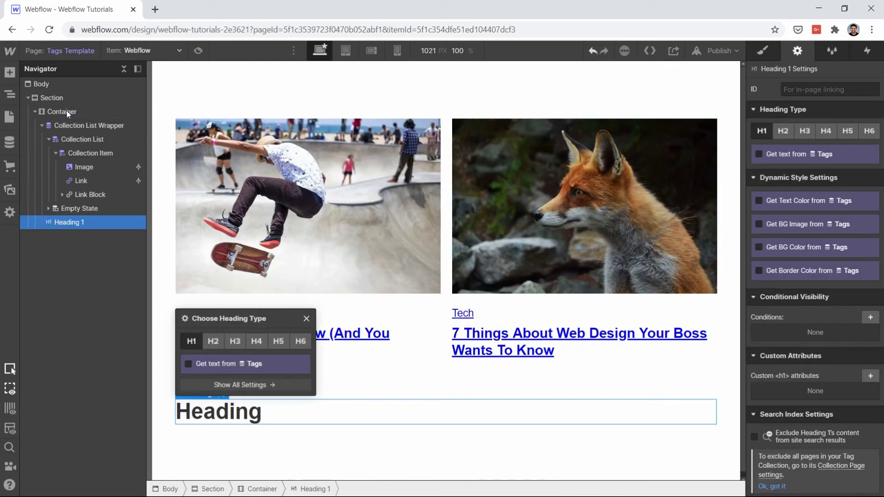
left_click_drag(76, 223, 76, 133)
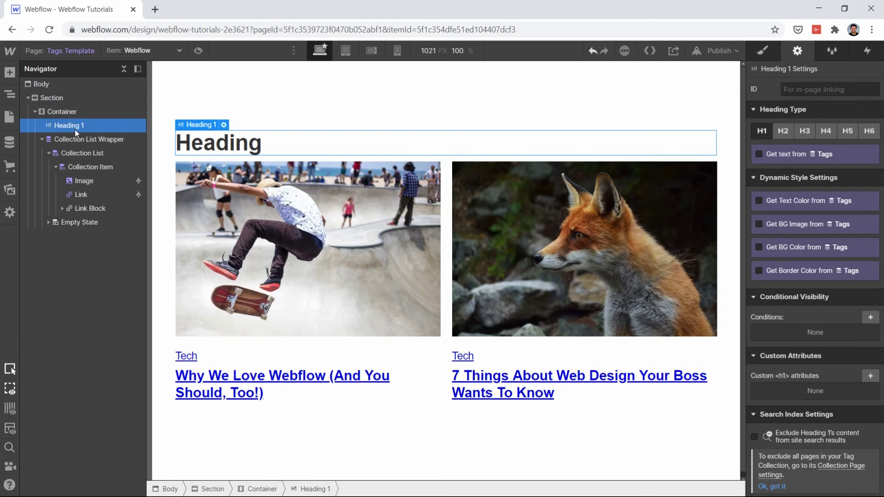
left_click(7, 74)
left_click(5, 75)
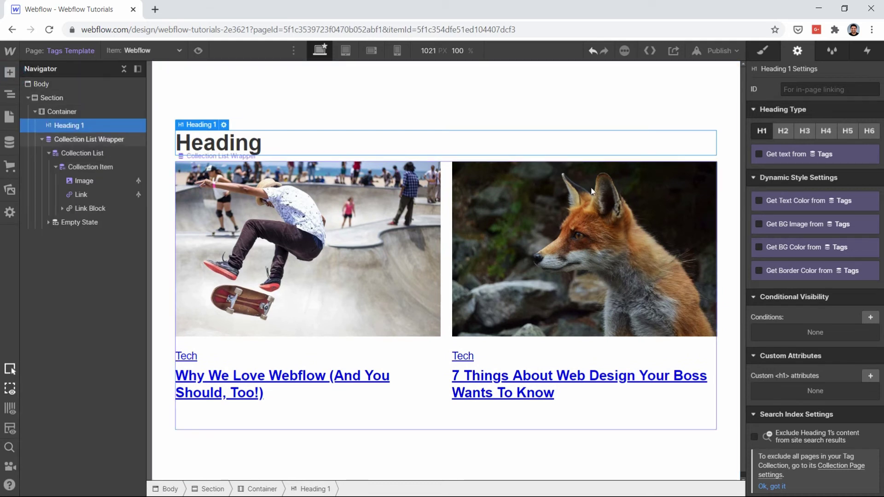
- Bind the heading text to the tag's Name, centre it, and set a 40 px bottom margin
left_click(777, 155)
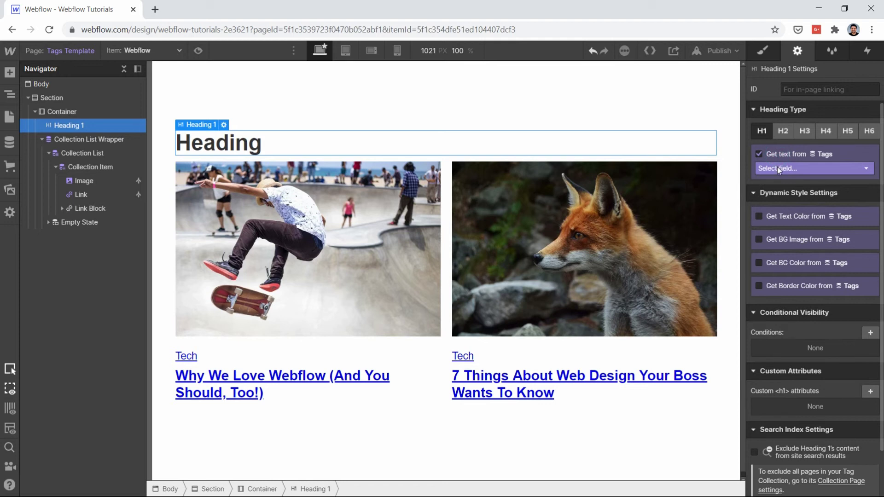
left_click(778, 168)
left_click(774, 192)
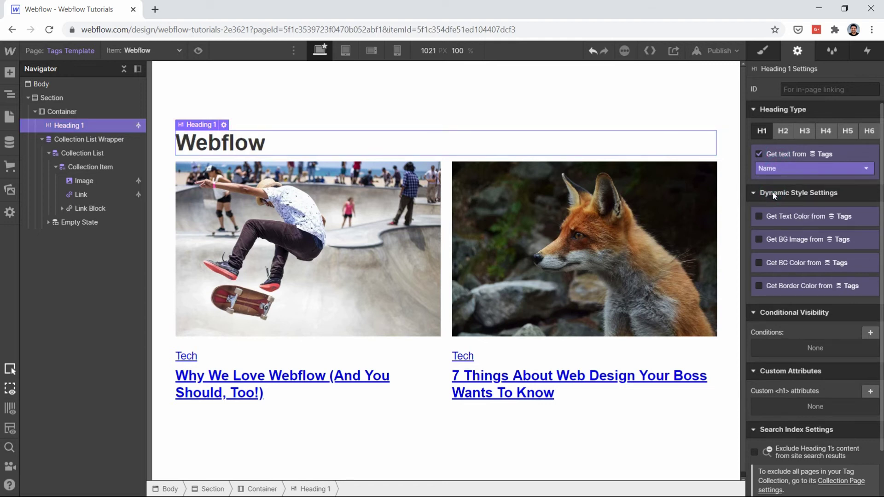
left_click(768, 52)
scroll(808, 263, "down", 6)
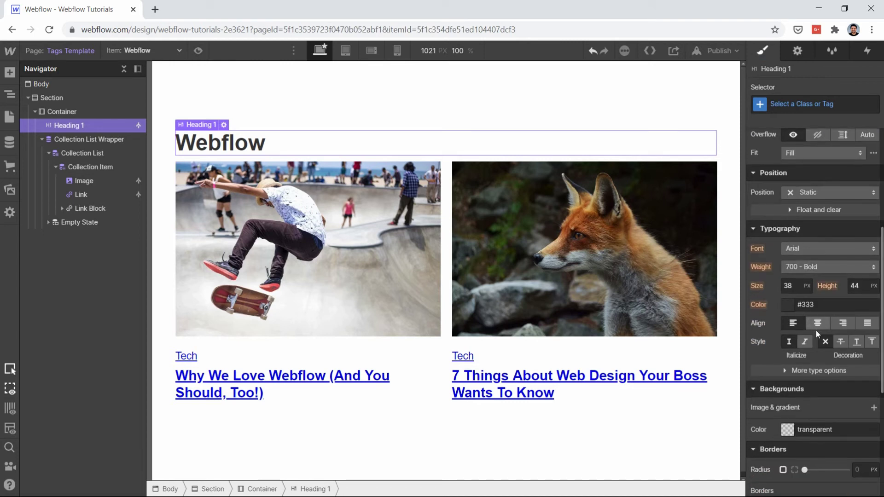
left_click(817, 322)
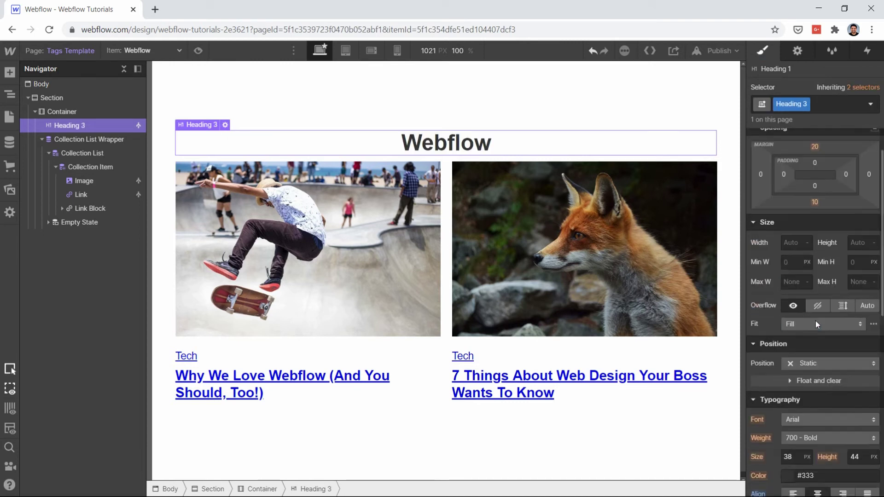
left_click(815, 250)
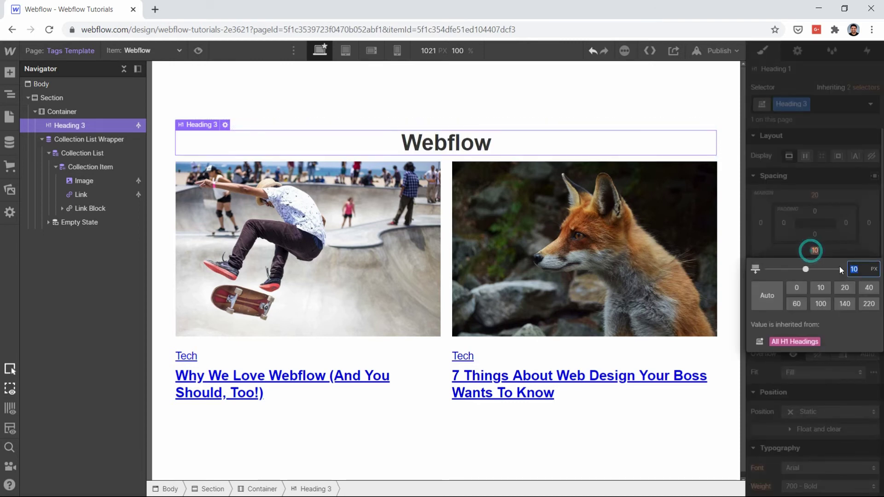
left_click(869, 287)
- On the Tags Template, link the post card's Link Block to Current Blog Post
left_click(423, 101)
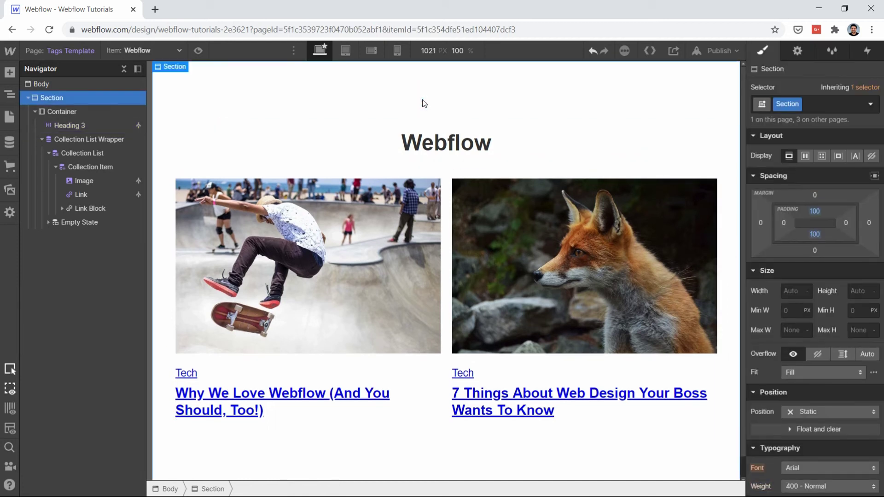
left_click(233, 385)
left_click(96, 208)
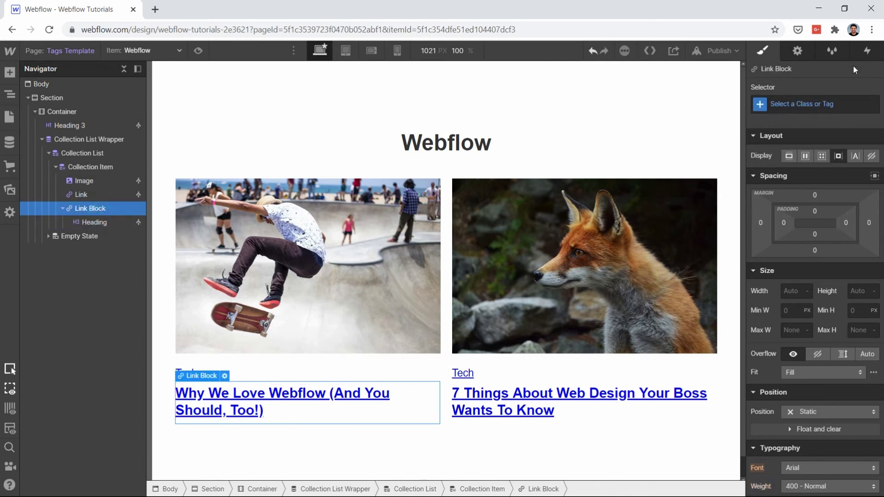
left_click(798, 52)
left_click(779, 131)
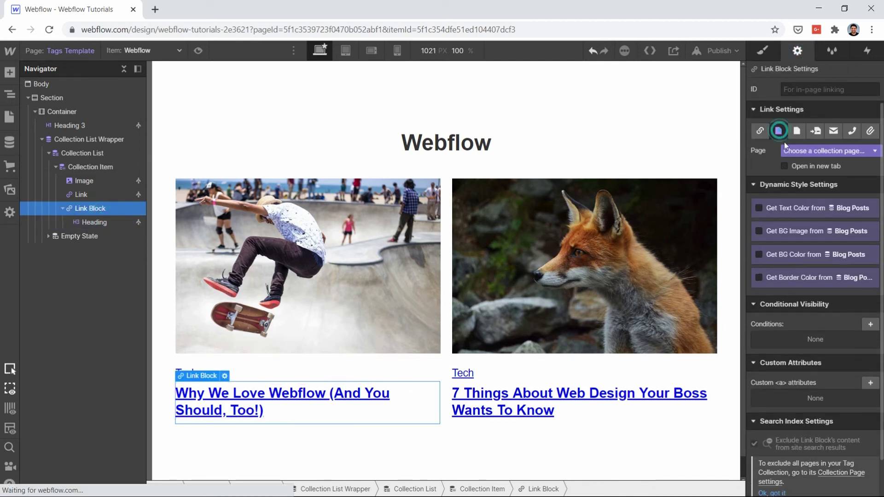
left_click(792, 151)
left_click(794, 173)
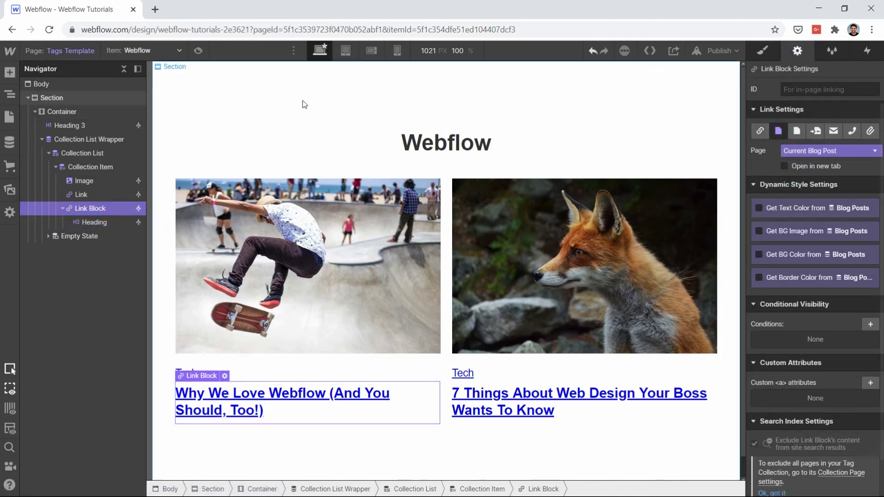
left_click(302, 101)
- On the Categories Template, link the post card's Link Block to Current Blog Post
left_click(65, 49)
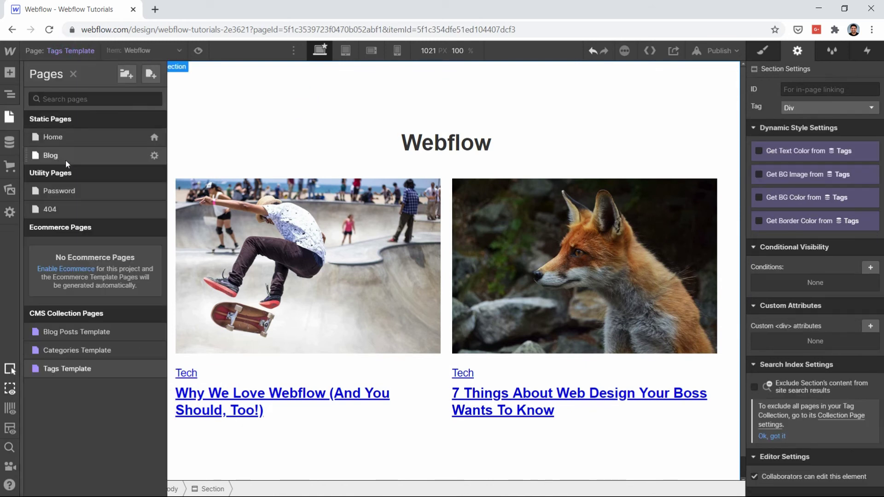
left_click(81, 352)
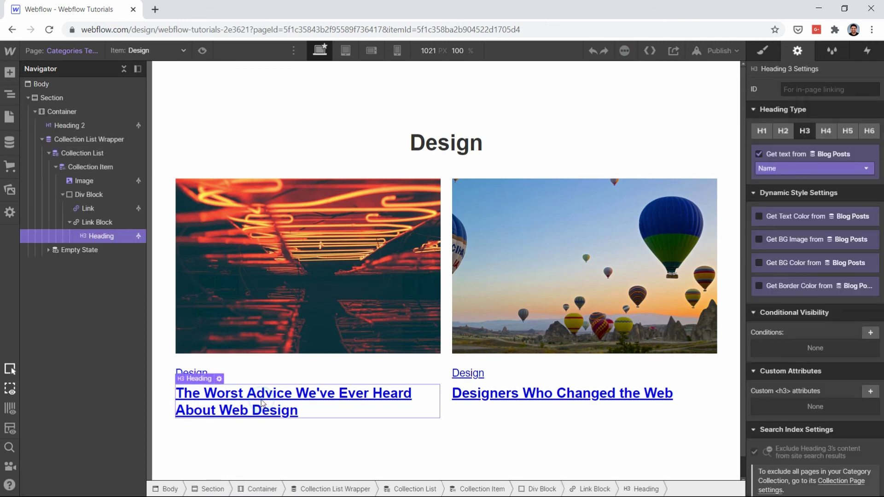
left_click(97, 223)
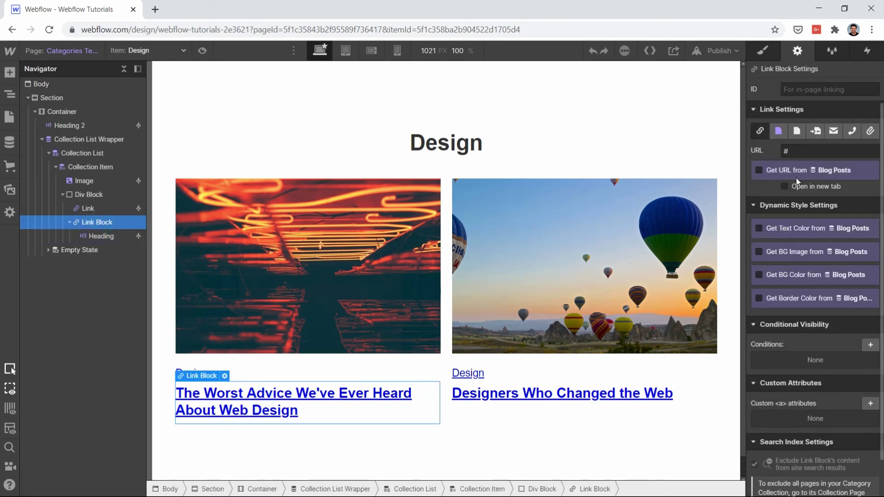
left_click(779, 131)
left_click(804, 151)
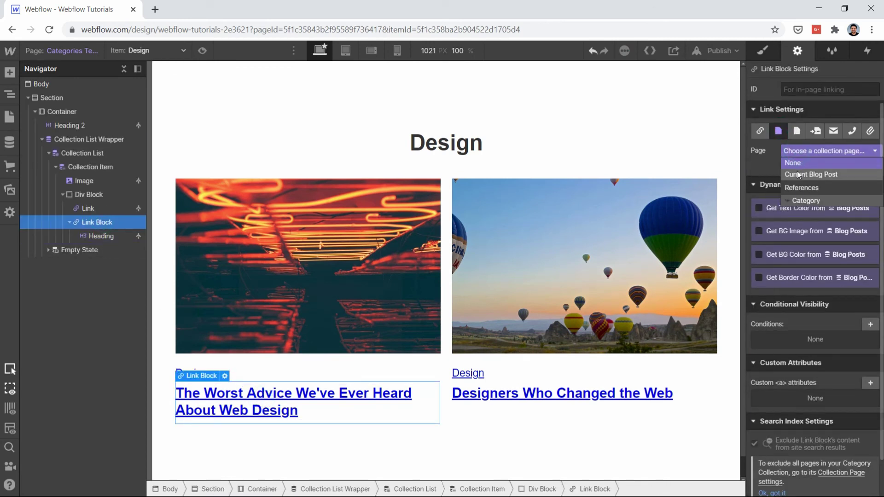
left_click(798, 171)
key("p")
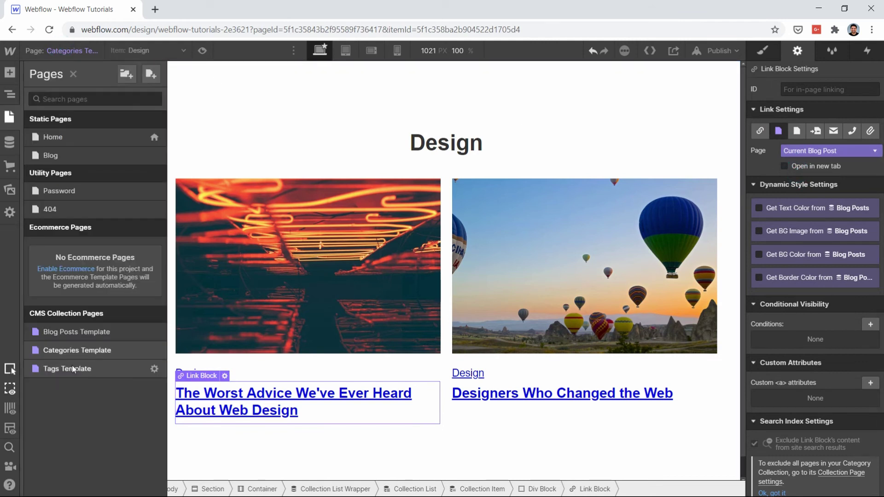
- Open the Blog Posts Template and link the related-post card's Link Block to Current Blog Post
left_click(66, 332)
scroll(453, 316, "down", 10)
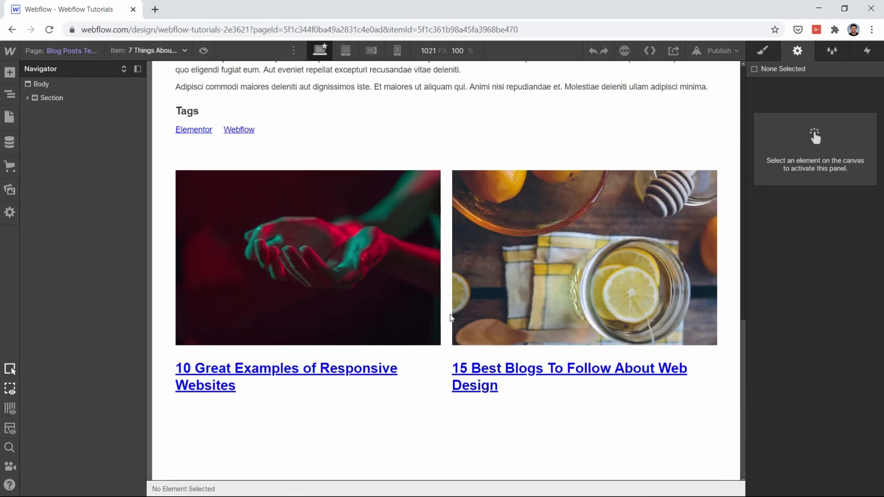
left_click(233, 389)
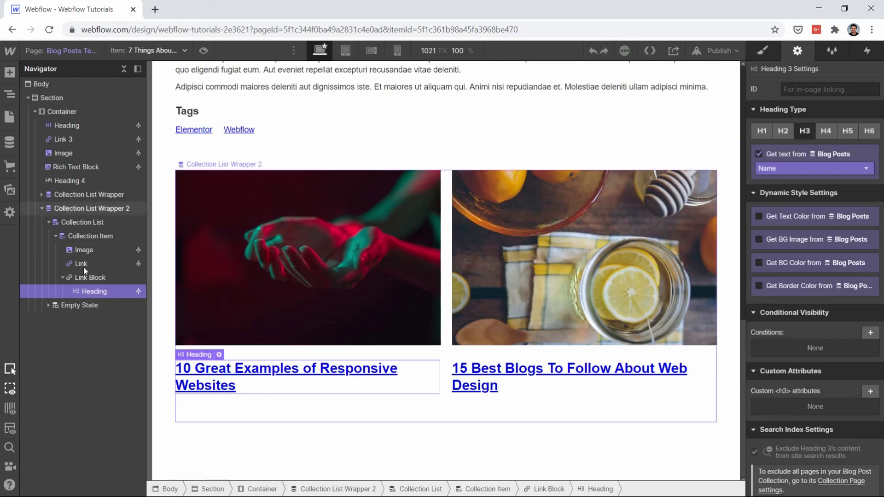
left_click(94, 279)
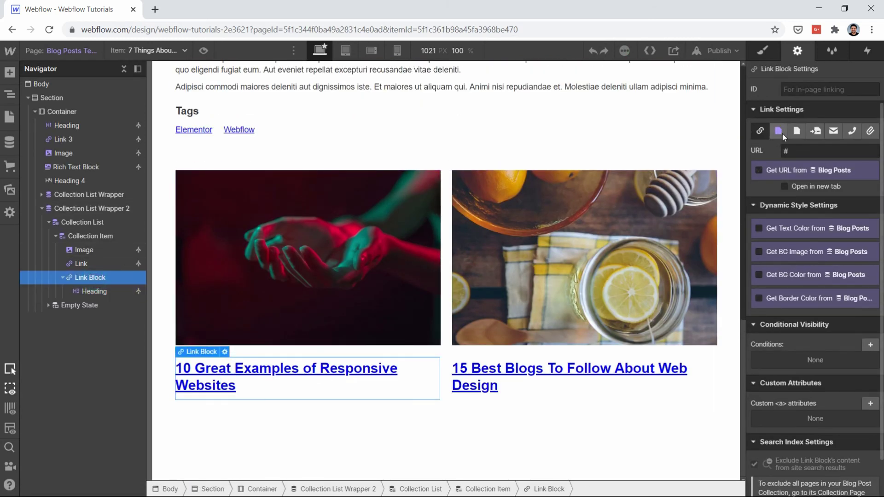
left_click(779, 131)
left_click(794, 149)
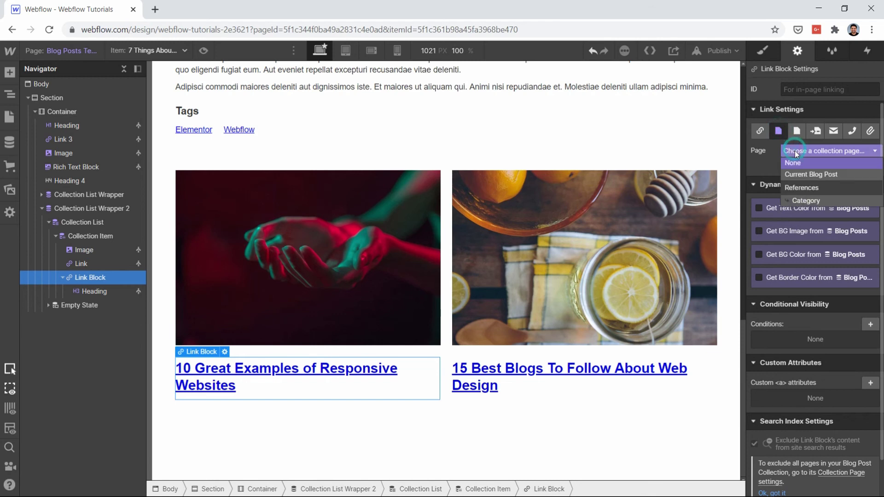
left_click(797, 174)
left_click(439, 129)
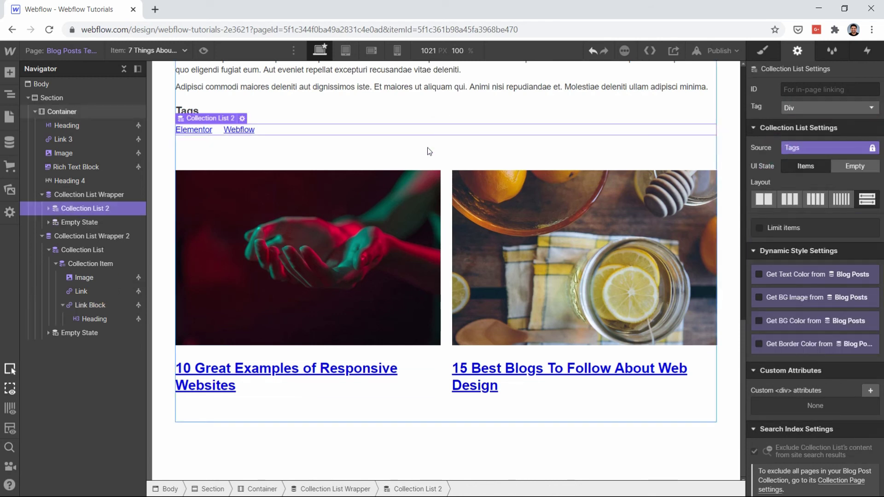
left_click(427, 147)
scroll(428, 147, "up", 15)
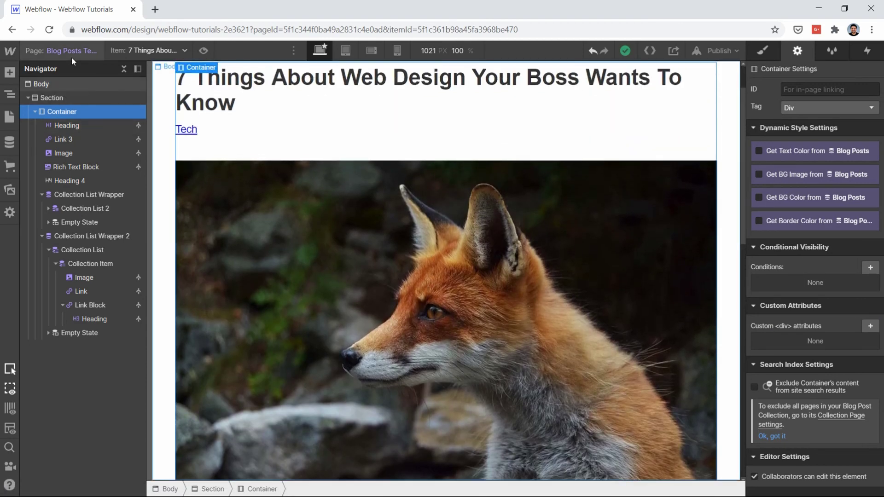
- Open the Blog page and use Publish to Selected Domains for the webflow.io site
left_click(71, 57)
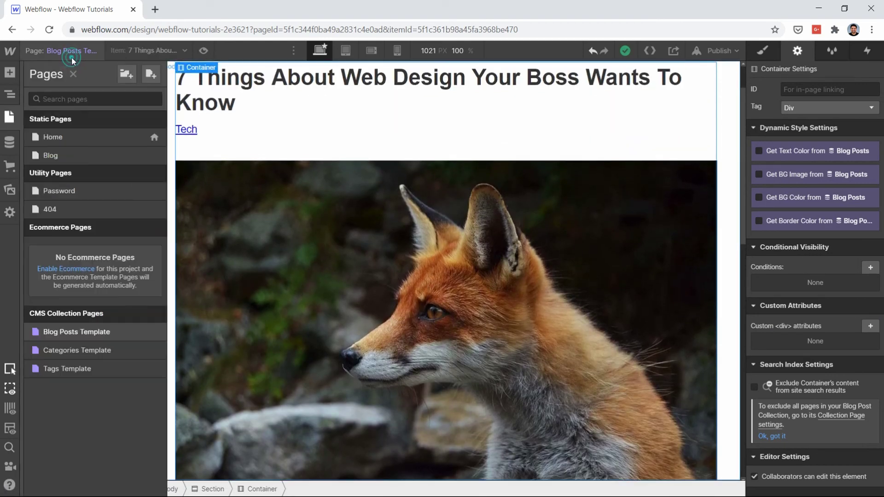
left_click(70, 153)
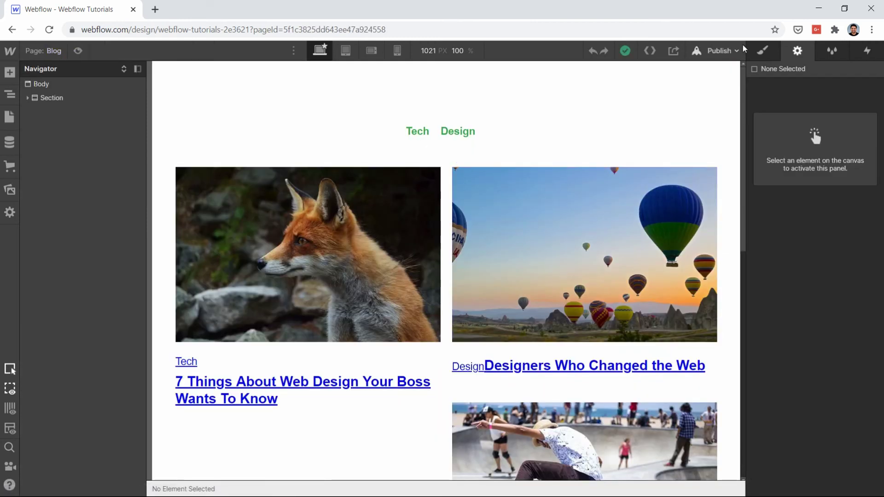
left_click(722, 50)
left_click(648, 195)
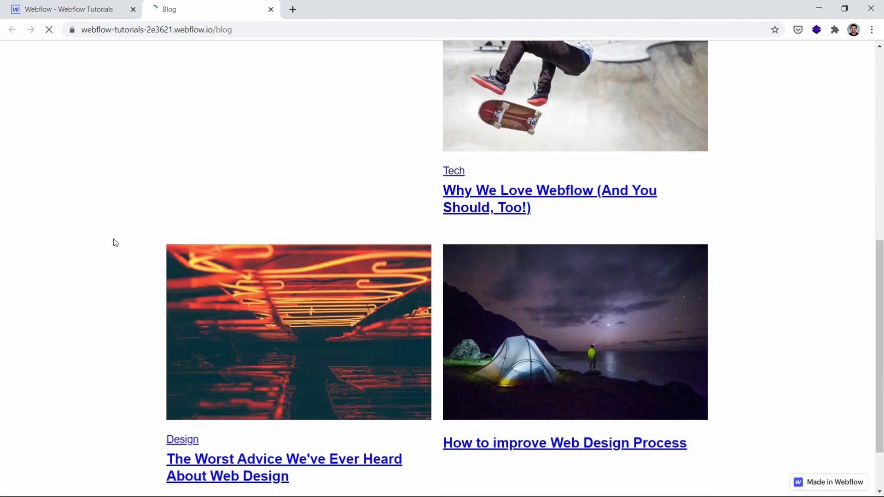
- Scroll the live blog and open the 7 Things About Web Design article
scroll(115, 243, "up", 10)
scroll(116, 243, "down", 2)
scroll(115, 243, "down", 1)
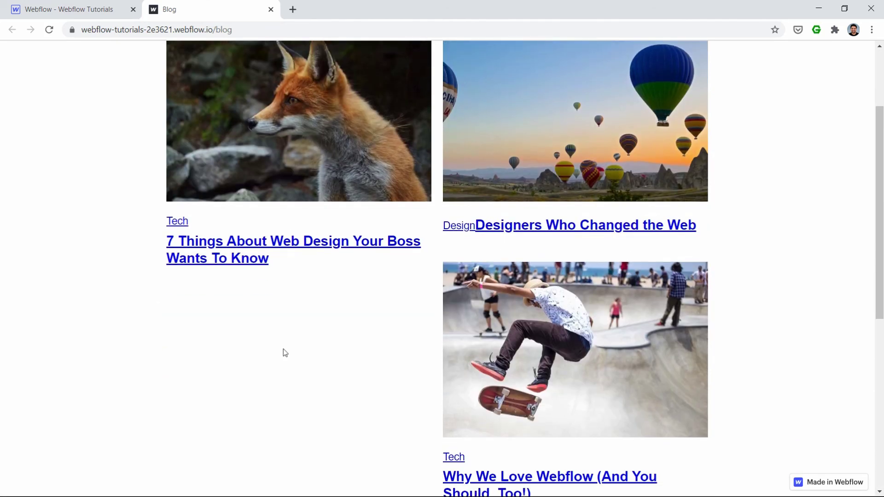
scroll(349, 307, "down", 8)
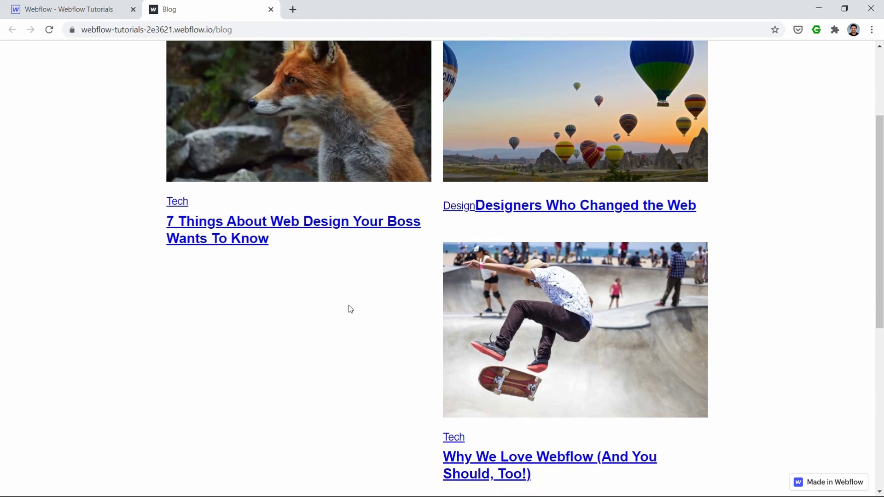
scroll(330, 271, "up", 8)
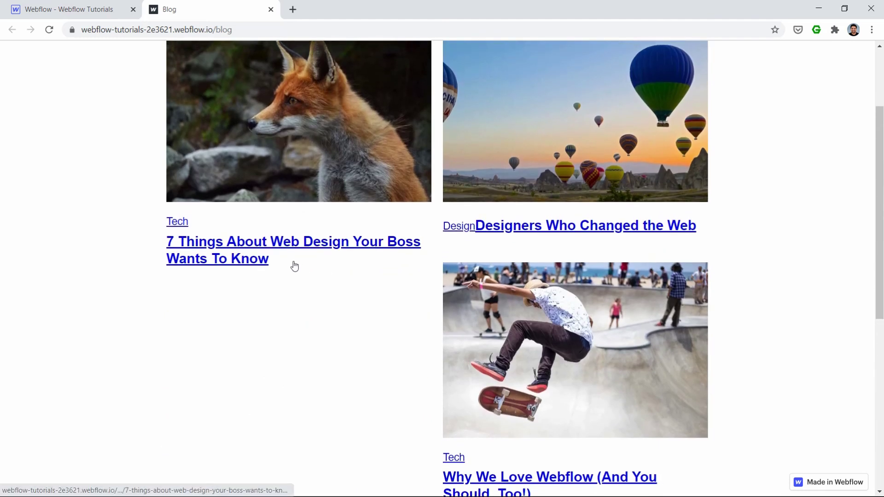
left_click(292, 261)
left_click(270, 261)
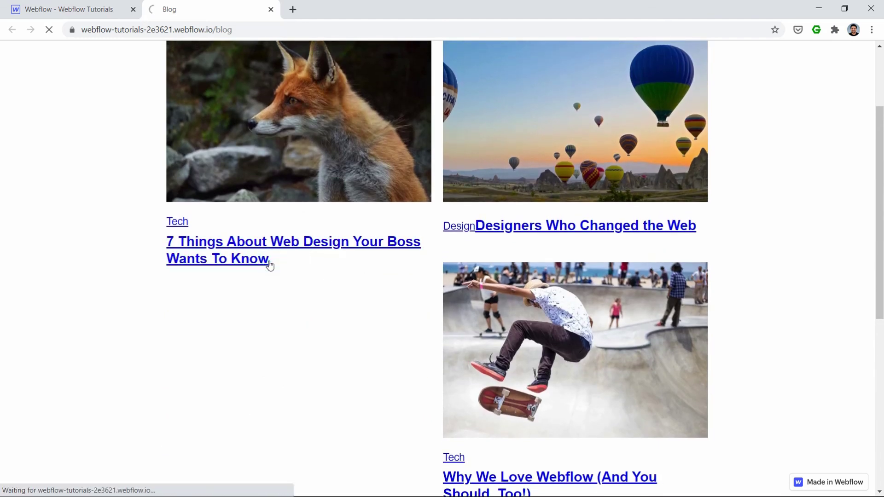
scroll(270, 266, "down", 7)
scroll(270, 266, "down", 6)
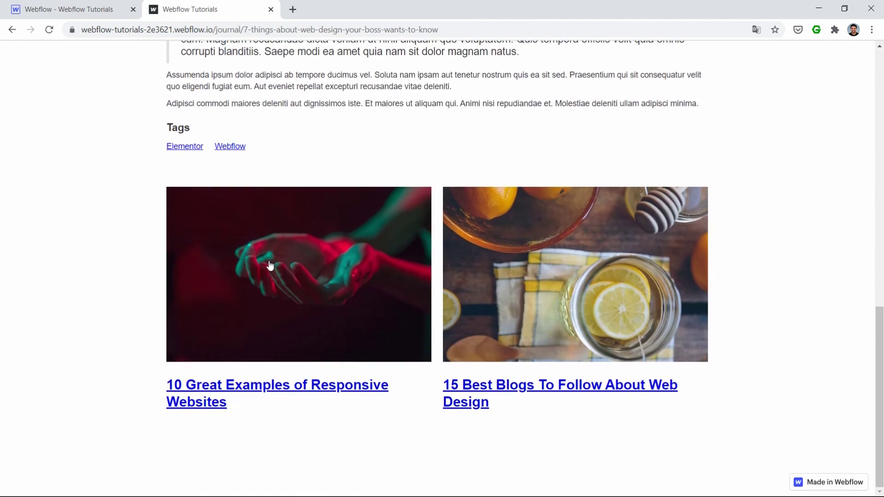
scroll(270, 266, "up", 2)
- Follow the Elementor tag page, return to the article, then browse the Tech category page
left_click(199, 249)
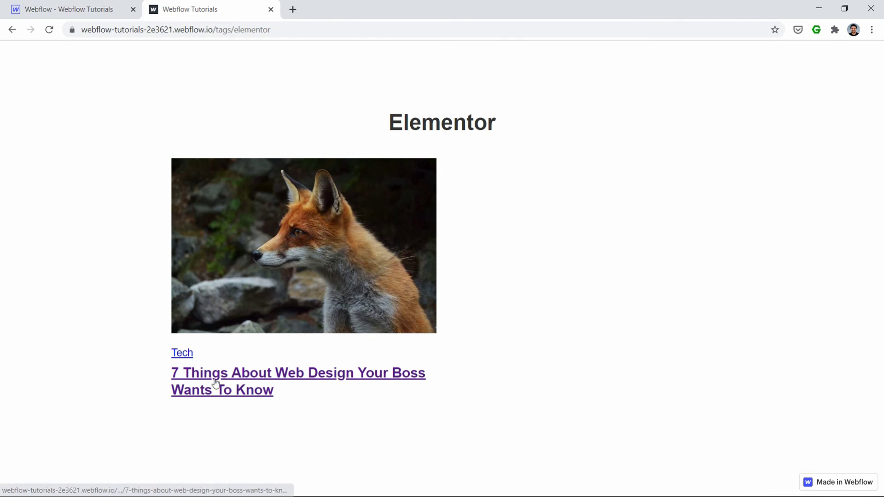
left_click(214, 386)
scroll(234, 390, "down", 10)
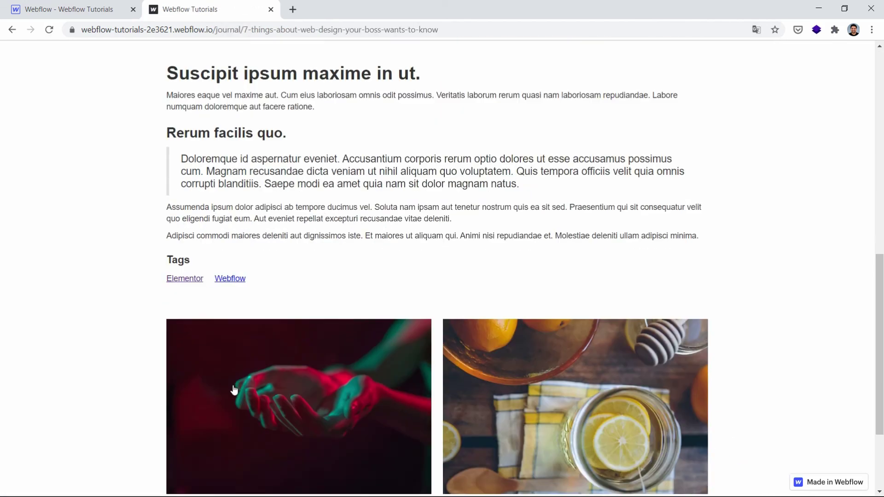
scroll(233, 391, "up", 11)
left_click(178, 166)
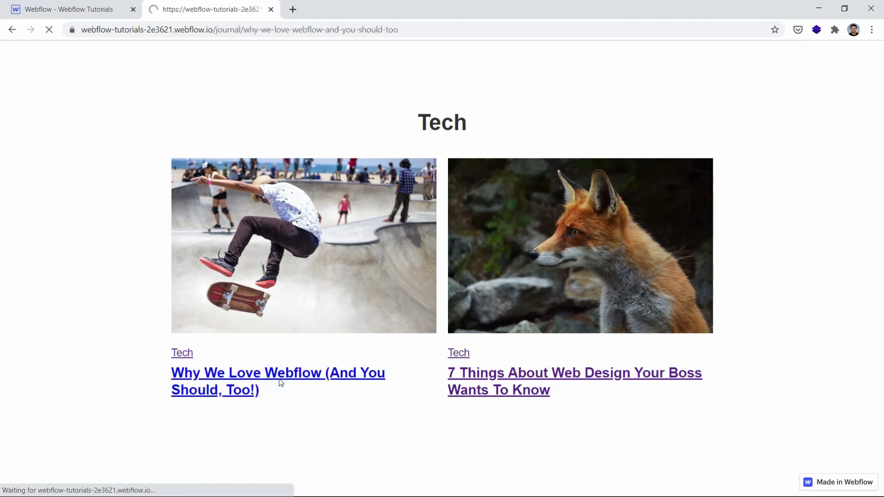
scroll(395, 275, "down", 10)
scroll(395, 275, "down", 4)
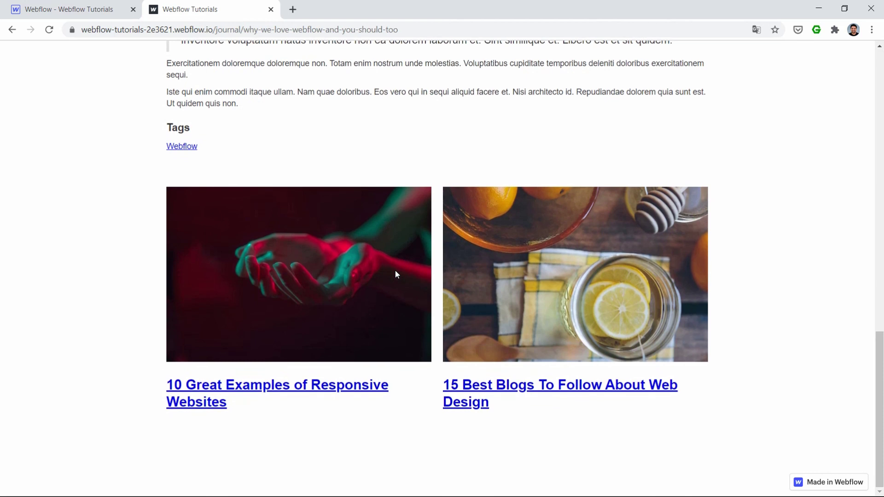
scroll(396, 274, "up", 12)
scroll(395, 275, "up", 5)
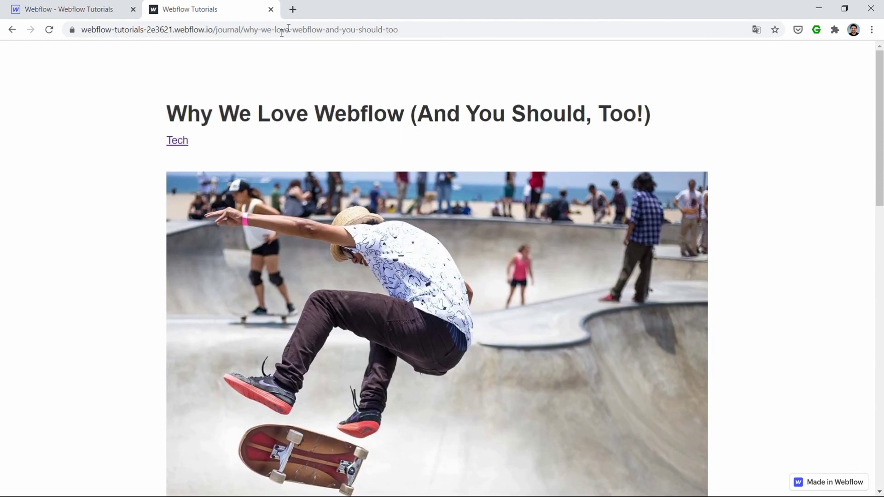
- Close the live-site tab, dismiss the Publish panel, and select the Blog page container
left_click(271, 9)
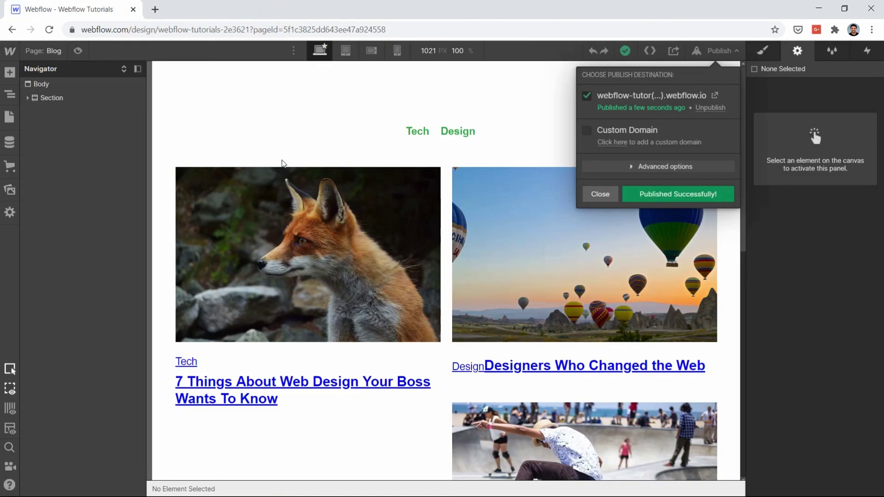
left_click(283, 163)
left_click(375, 157)
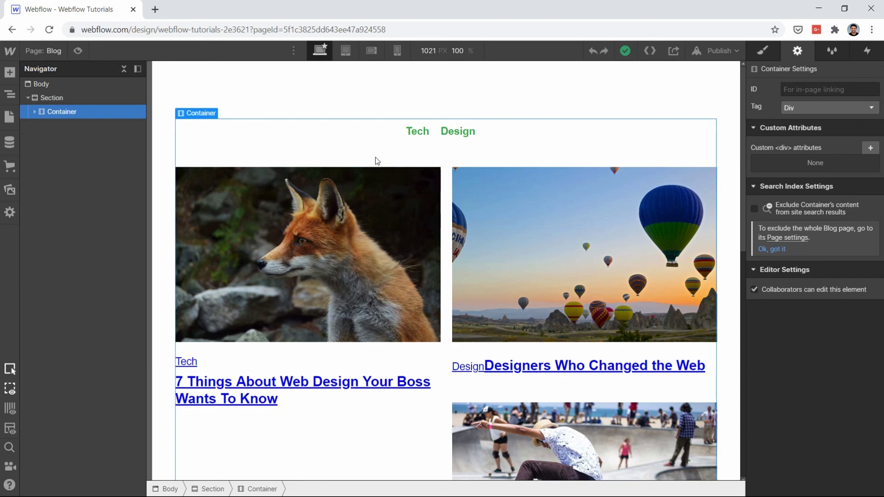
scroll(375, 156, "down", 6)
scroll(375, 157, "up", 6)
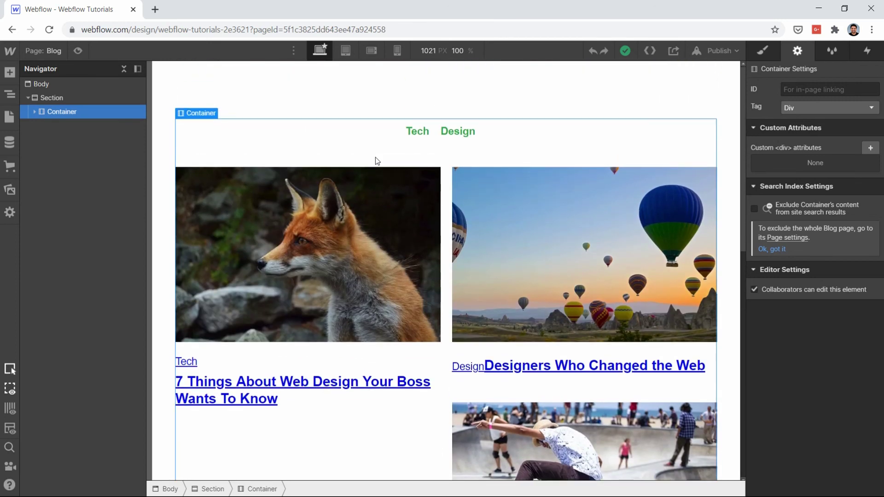